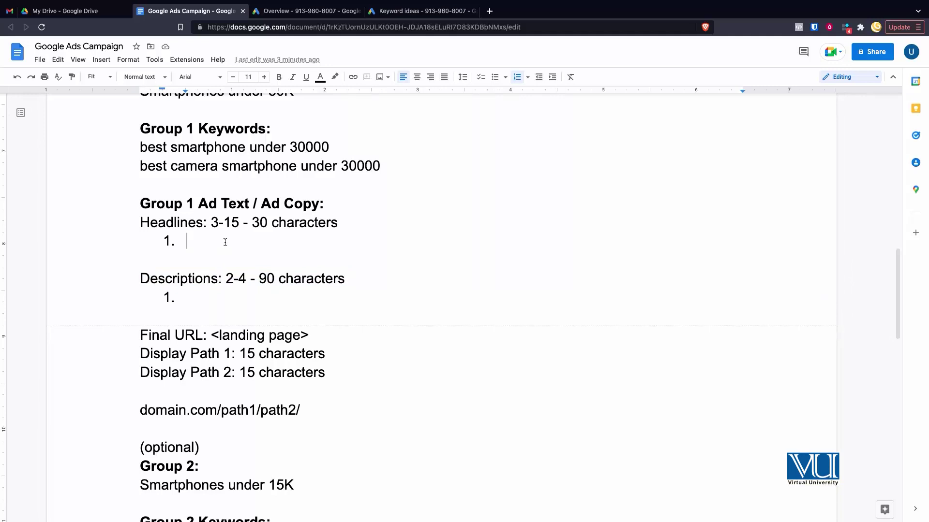
Enter "Smartphones under 30K" as the first headline in the Group 1 ad copy
{"action": "scroll", "coordinate": [218, 241], "scroll_direction": "up", "scroll_amount": 1}
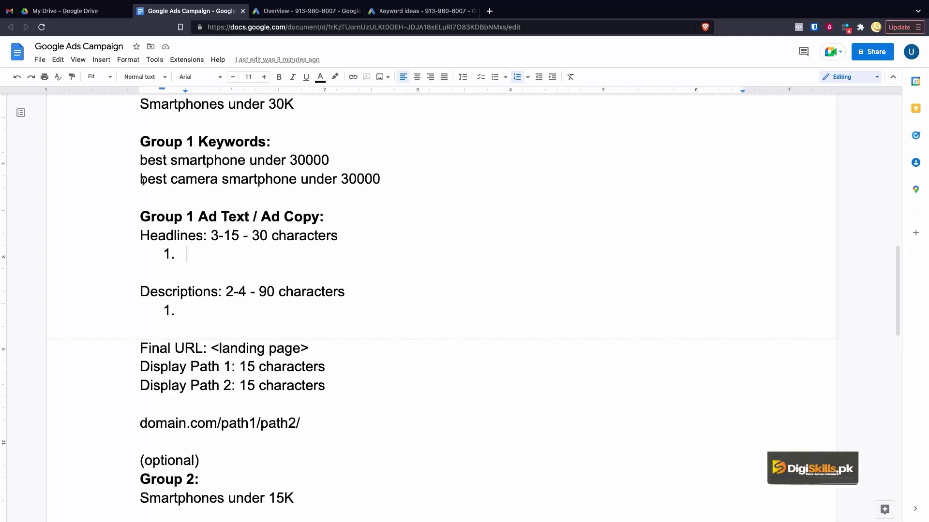
{"action": "left_click_drag", "start_coordinate": [337, 160], "coordinate": [298, 180]}
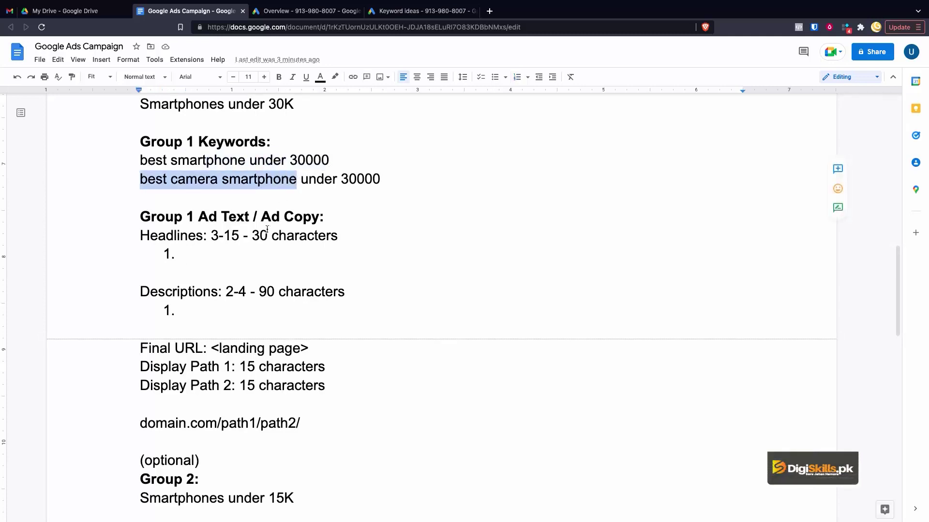
{"action": "left_click", "coordinate": [207, 255]}
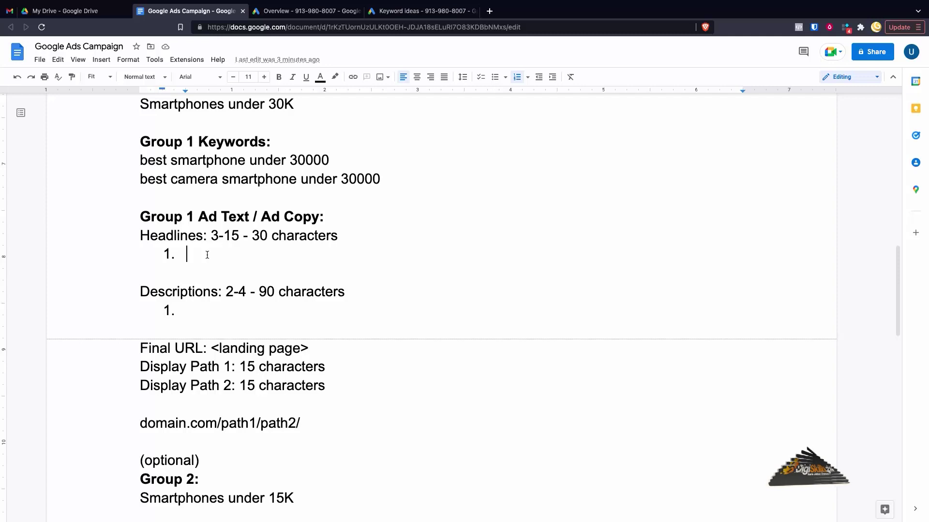
{"action": "type", "text": "Smartphone"}
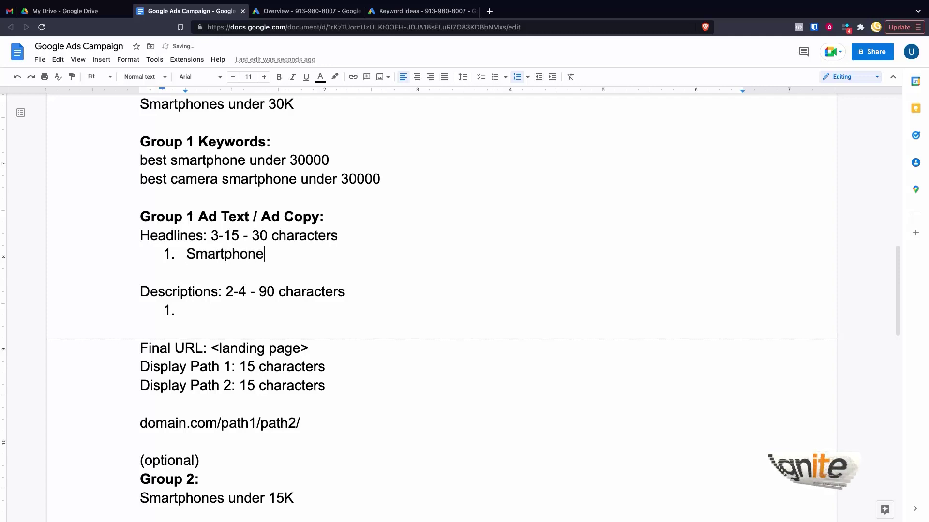
{"action": "type", "text": "s under "}
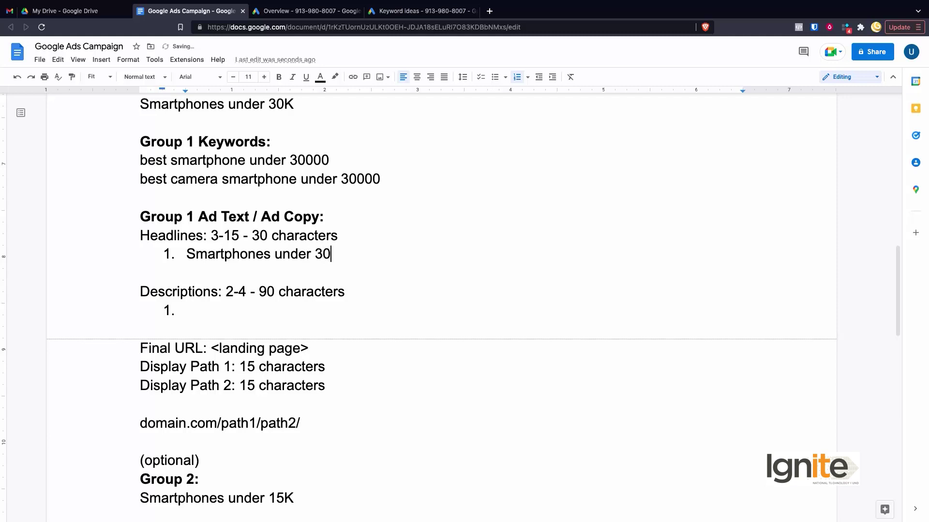
{"action": "type", "text": "30K"}
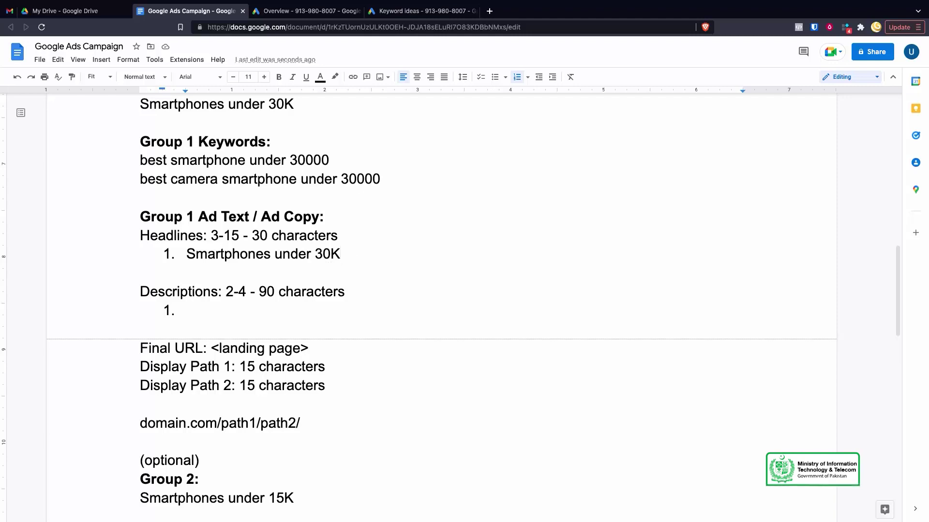
Add "Best Smartphones in PK" as the second headline of Group 1
{"action": "key", "text": "Return"}
{"action": "type", "text": "Best Sma"}
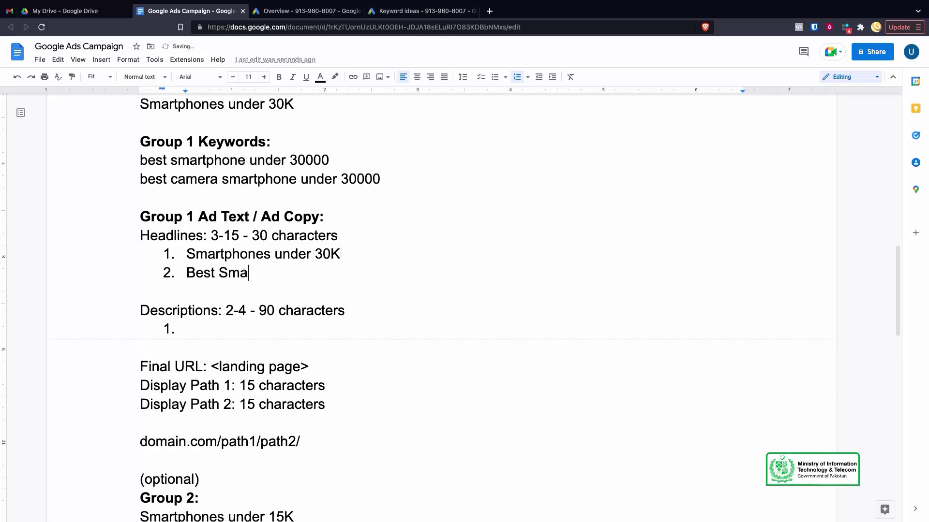
{"action": "type", "text": "rtphones in PK"}
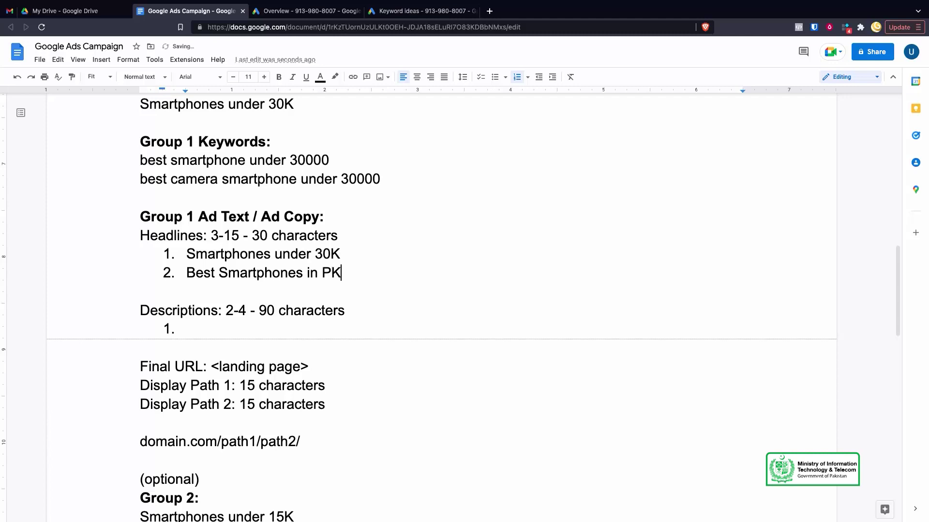
Add "Best Camera Smartphones" as the third headline, following the wording of the Group 1 keywords
{"action": "key", "text": "Return"}
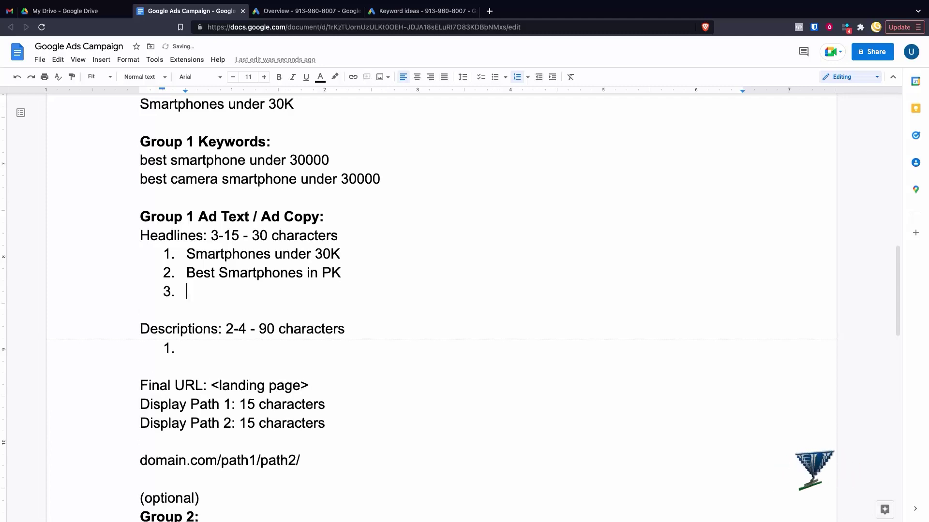
{"action": "type", "text": "Best Camera Smartphones"}
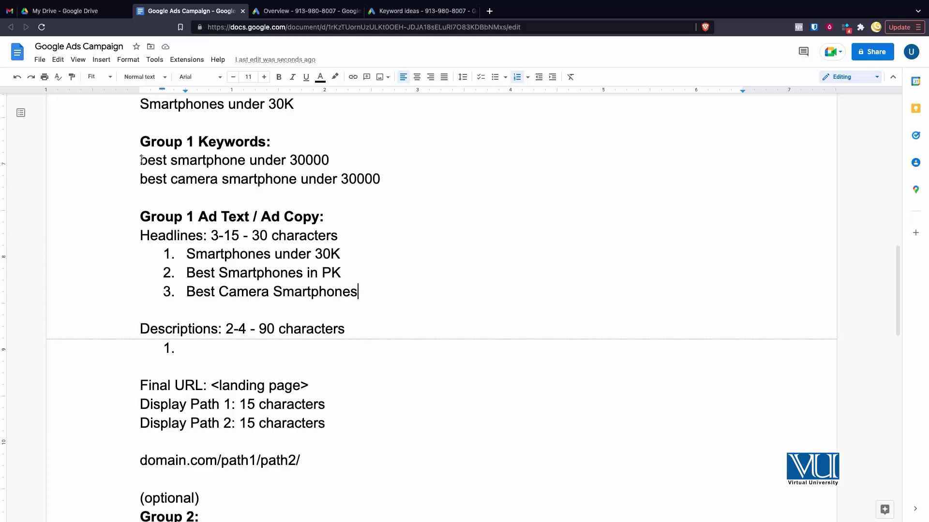
{"action": "left_click_drag", "start_coordinate": [171, 179], "coordinate": [269, 177]}
{"action": "left_click", "coordinate": [269, 177]}
{"action": "left_click_drag", "start_coordinate": [366, 293], "coordinate": [377, 289]}
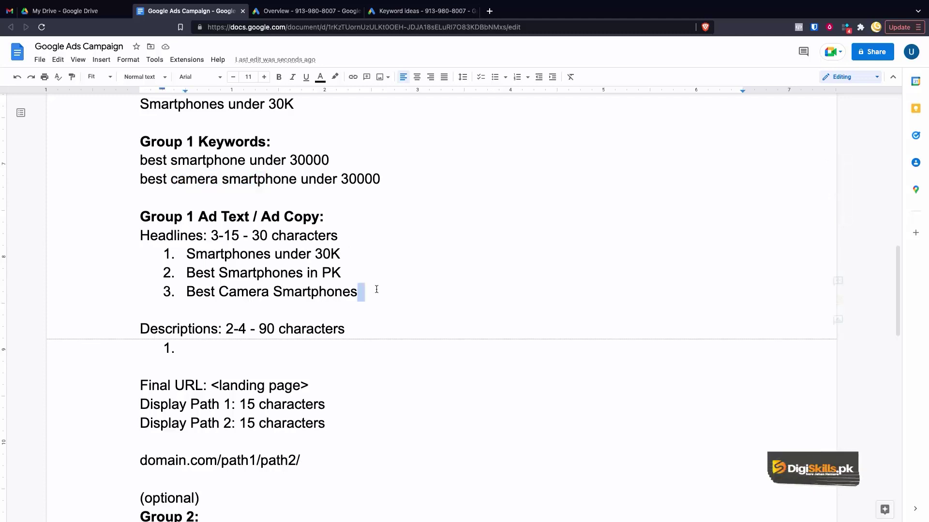
Add "Phones under 30000" as the fourth headline of Group 1
{"action": "key", "text": "Return"}
{"action": "type", "text": "Phon"}
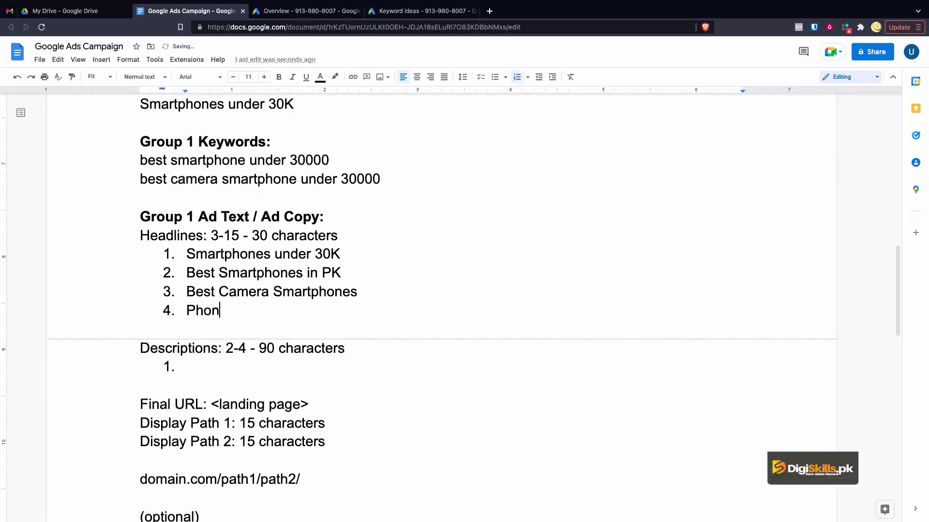
{"action": "type", "text": "es under 30000"}
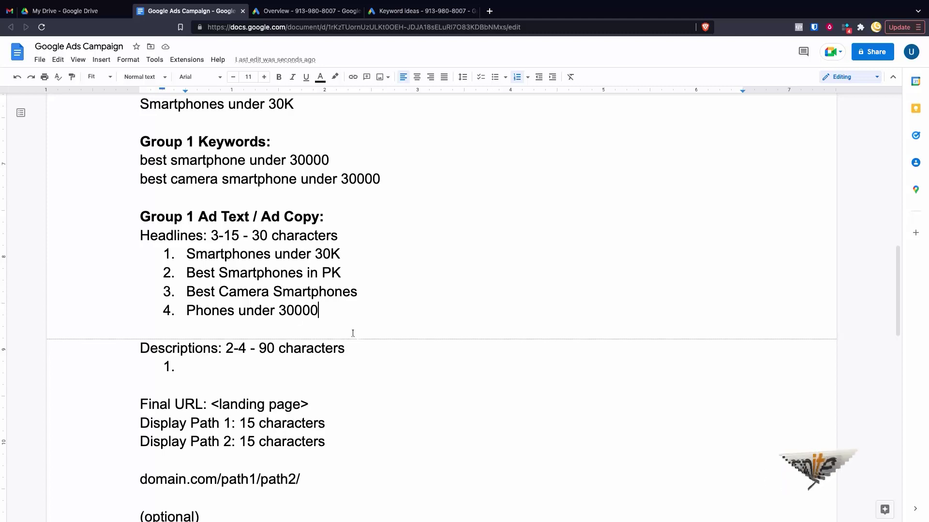
Add "Cheapest Smartphones Available" as the fifth headline of Group 1
{"action": "key", "text": "Return"}
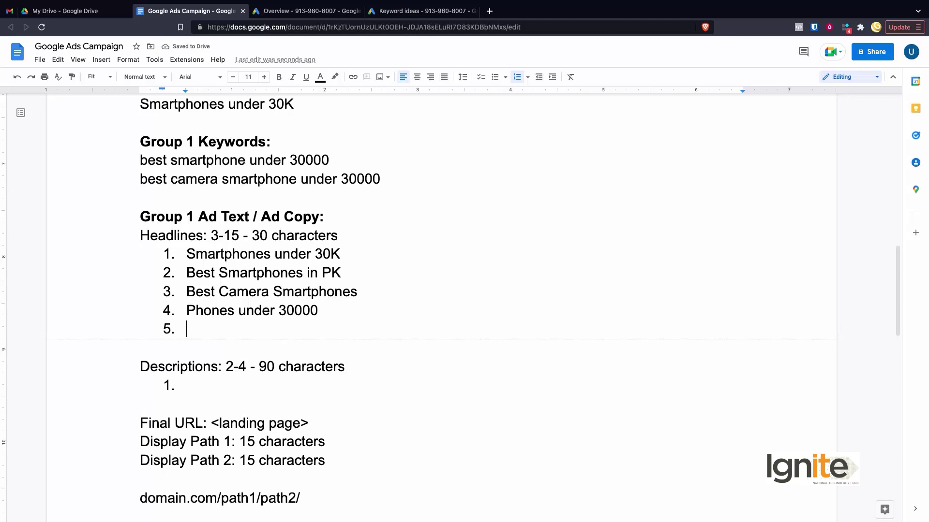
{"action": "scroll", "coordinate": [325, 338], "scroll_direction": "down", "scroll_amount": 1}
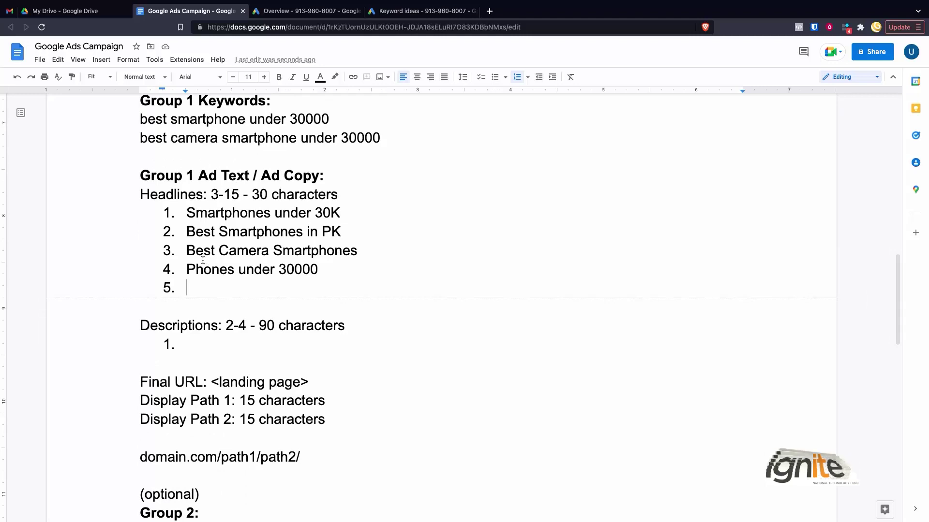
{"action": "type", "text": "Che"}
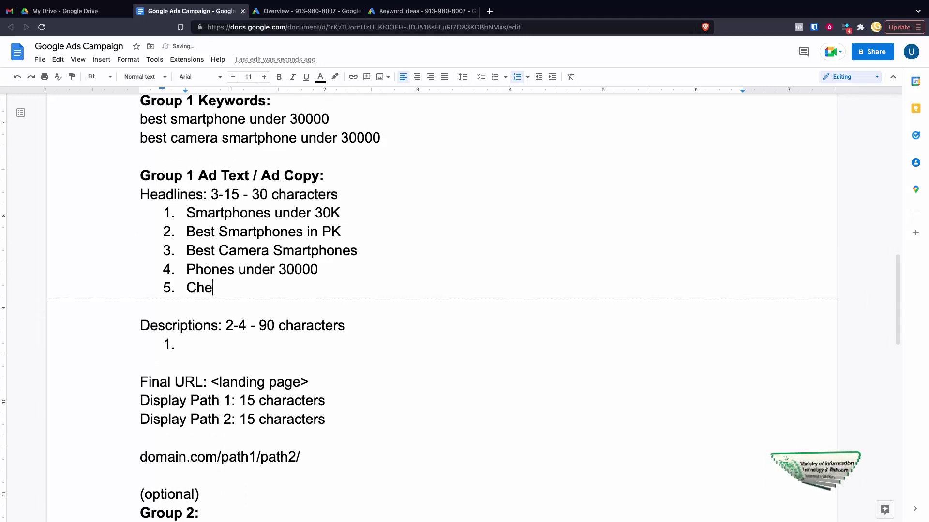
{"action": "type", "text": "apest Smartphones Available"}
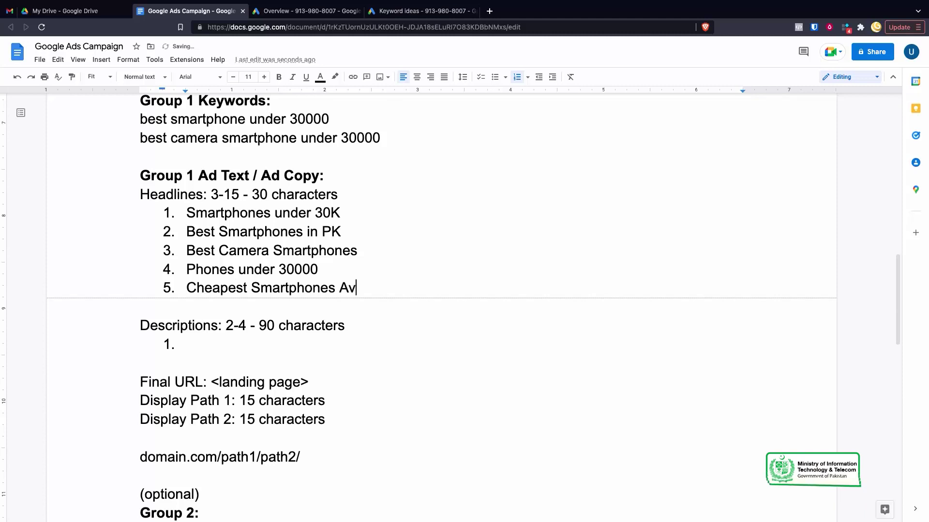
Duplicate the fifth headline as the sixth and reword the copy to "Buy Cheapest Smartphones"
{"action": "key", "text": "shift+Home"}
{"action": "key", "text": "ctrl+c"}
{"action": "key", "text": "End"}
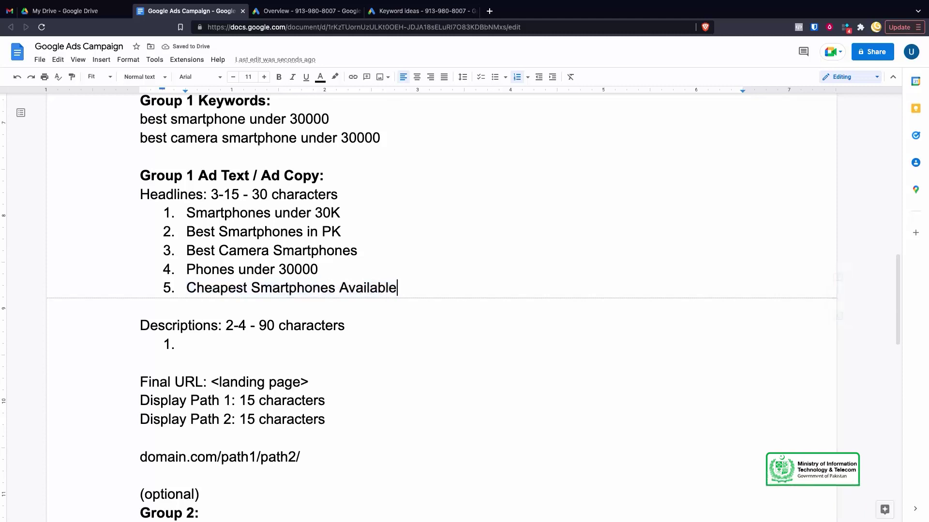
{"action": "key", "text": "Return"}
{"action": "key", "text": "ctrl+v"}
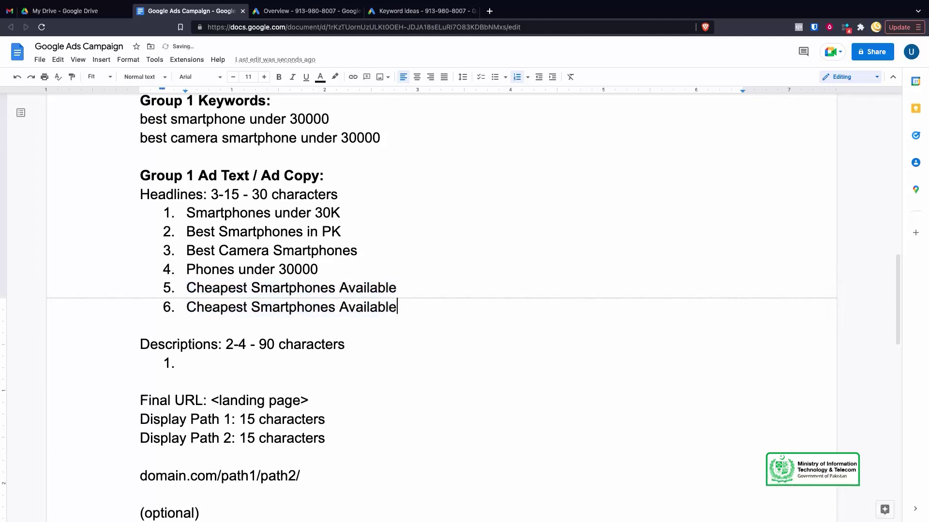
{"action": "type", "text": "Buy"}
{"action": "key", "text": "shift+End"}
{"action": "key", "text": "BackSpace"}
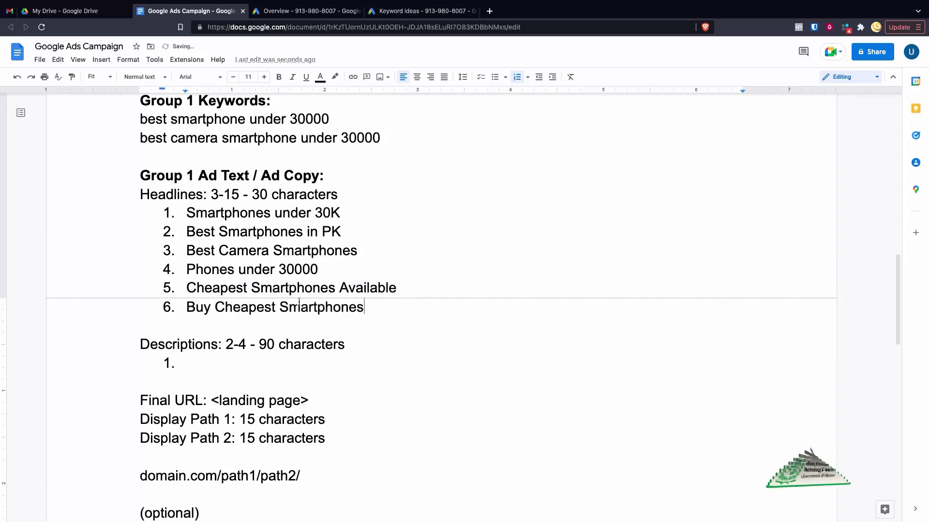
Add an empty seventh item to the Group 1 headlines list
{"action": "key", "text": "Up"}
{"action": "key", "text": "End"}
{"action": "key", "text": "ctrl+shift+Left"}
{"action": "key", "text": "shift+Home"}
{"action": "left_click", "coordinate": [319, 308]}
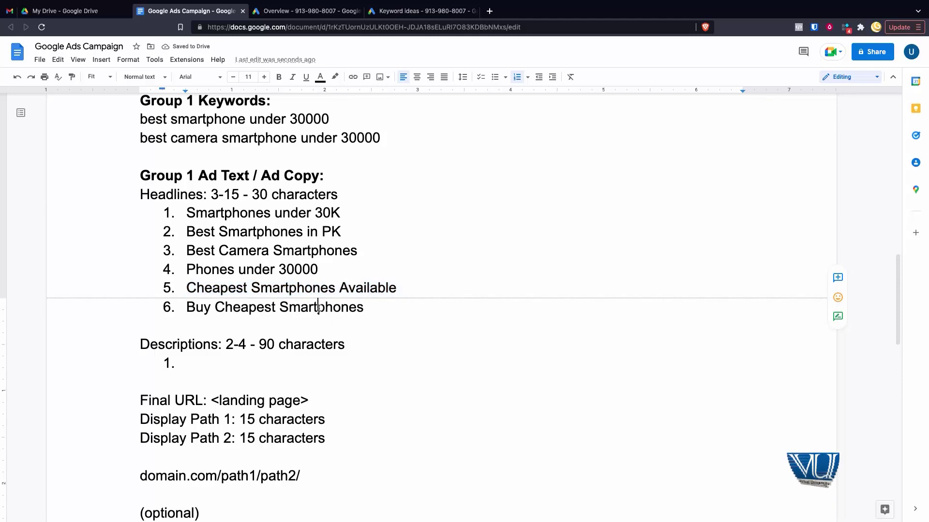
{"action": "triple_click", "coordinate": [318, 308]}
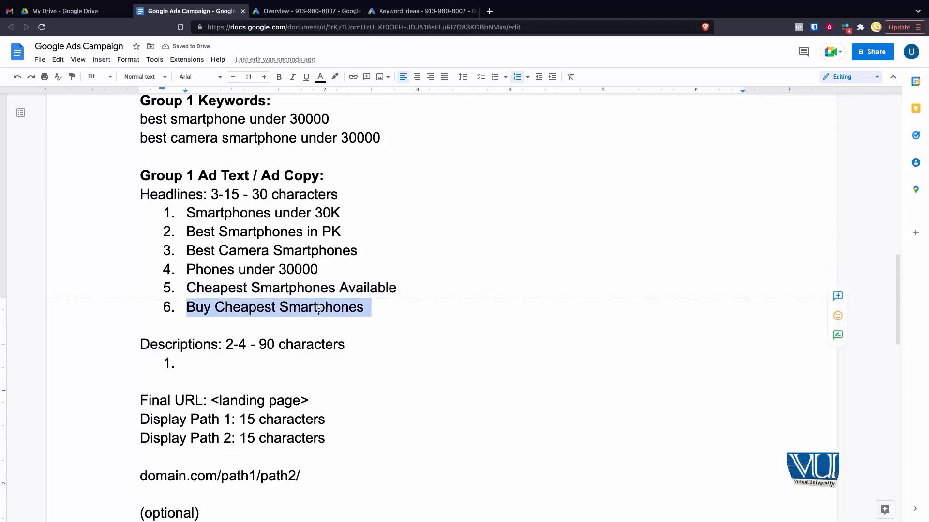
{"action": "left_click", "coordinate": [374, 311]}
{"action": "key", "text": "Return"}
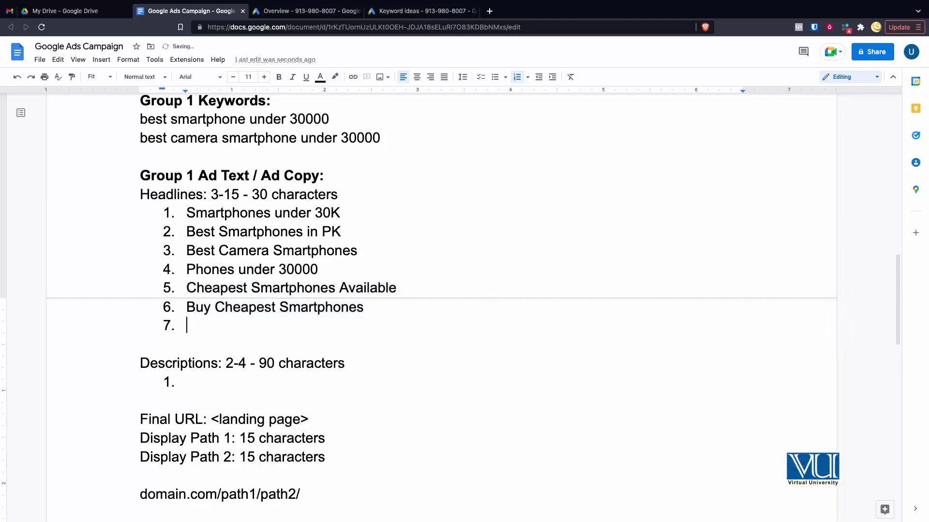
{"action": "key", "text": "Up"}
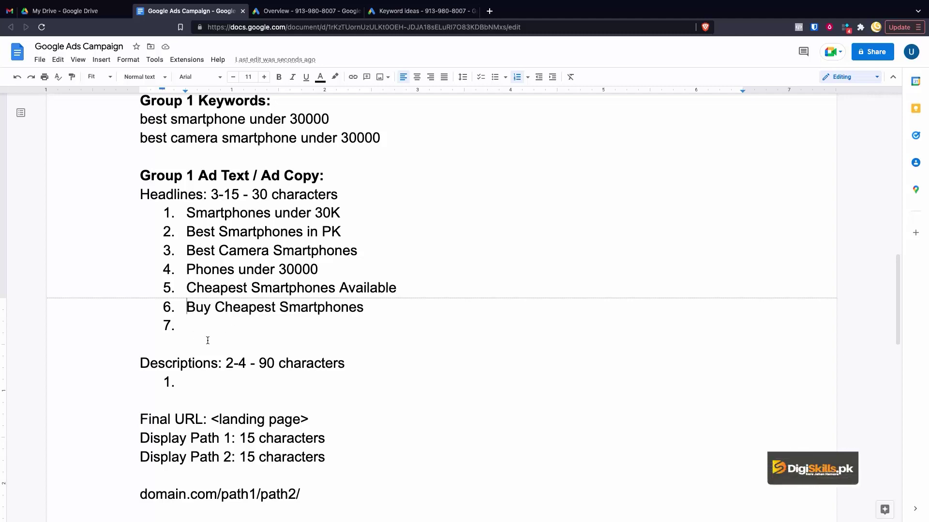
Enter "Buy best smartphones under 30000 in Pakistan." as the first description of Group 1
{"action": "scroll", "coordinate": [199, 248], "scroll_direction": "down", "scroll_amount": 3}
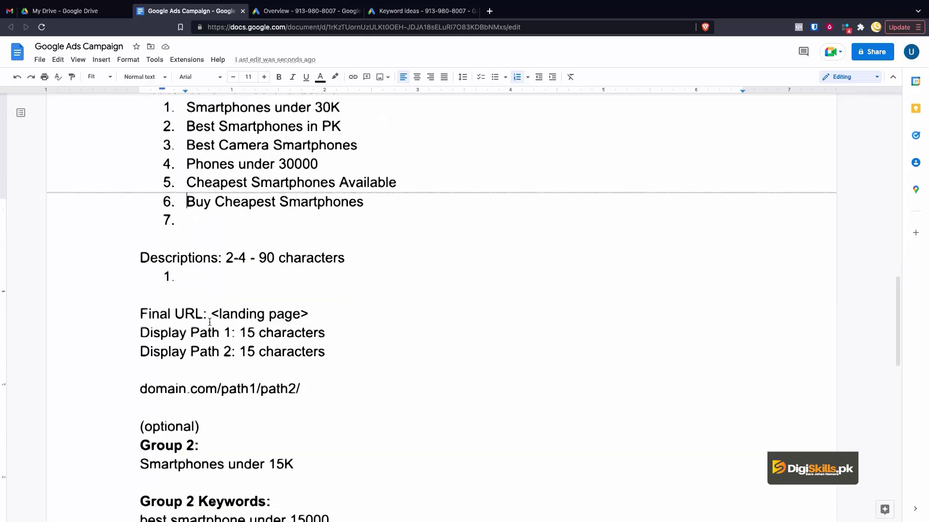
{"action": "double_click", "coordinate": [197, 256]}
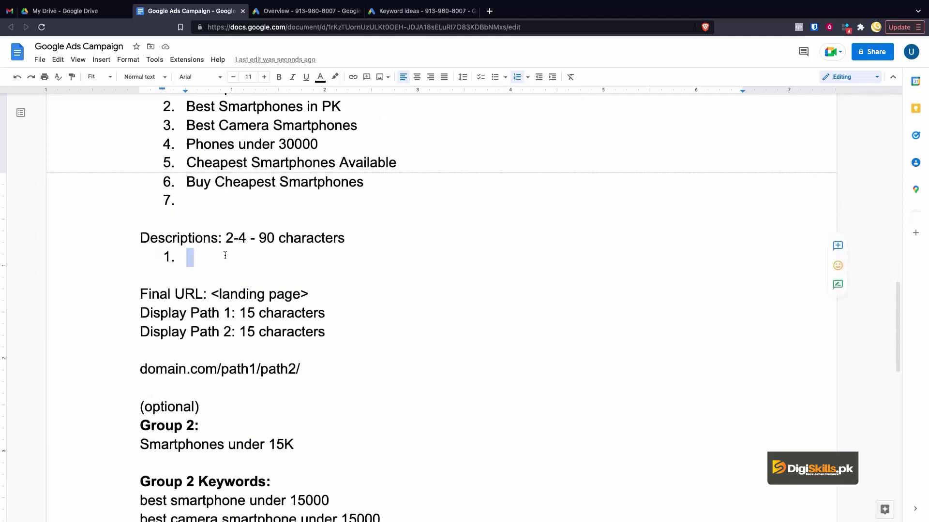
{"action": "scroll", "coordinate": [273, 256], "scroll_direction": "up", "scroll_amount": 1}
{"action": "left_click", "coordinate": [249, 278]}
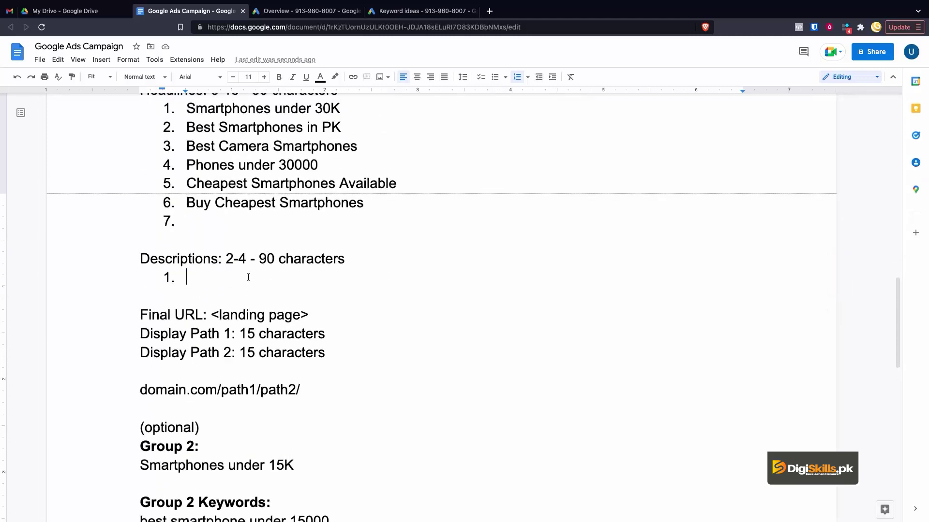
{"action": "scroll", "coordinate": [248, 278], "scroll_direction": "up", "scroll_amount": 1}
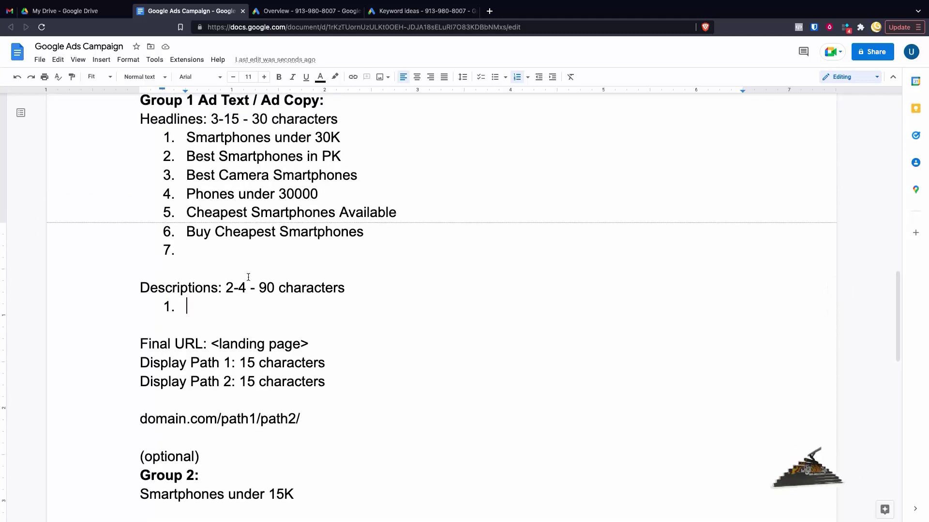
{"action": "scroll", "coordinate": [248, 277], "scroll_direction": "up", "scroll_amount": 1}
{"action": "type", "text": "Bu"}
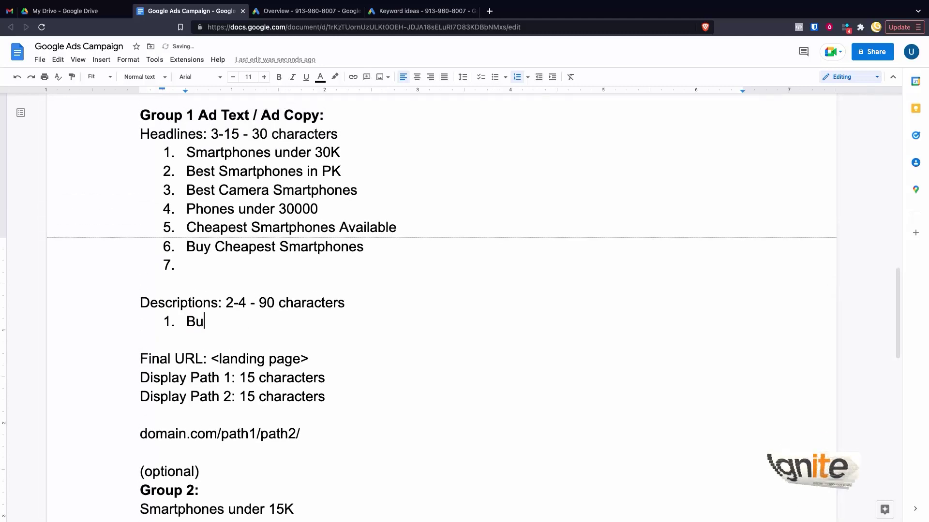
{"action": "type", "text": "y best smartphones under 30000"}
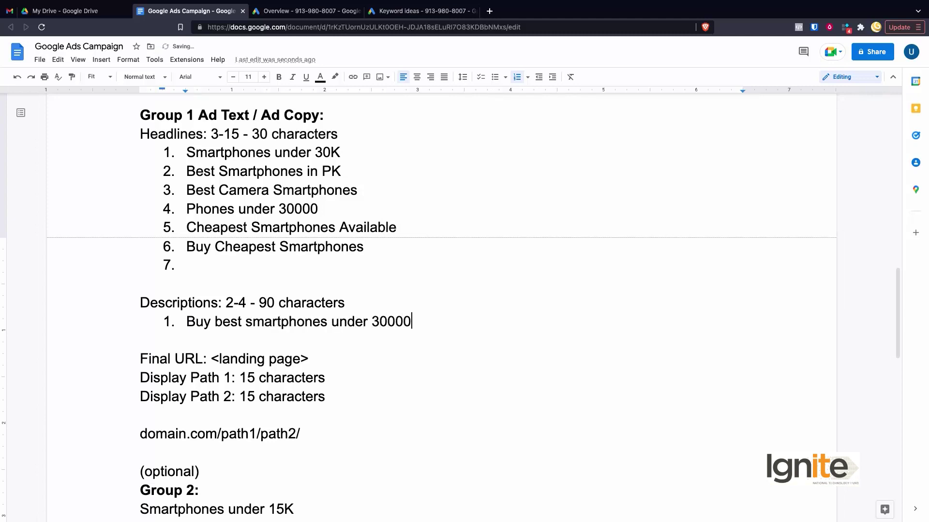
{"action": "type", "text": "."}
{"action": "key", "text": "BackSpace"}
{"action": "type", "text": "in Pakistan."}
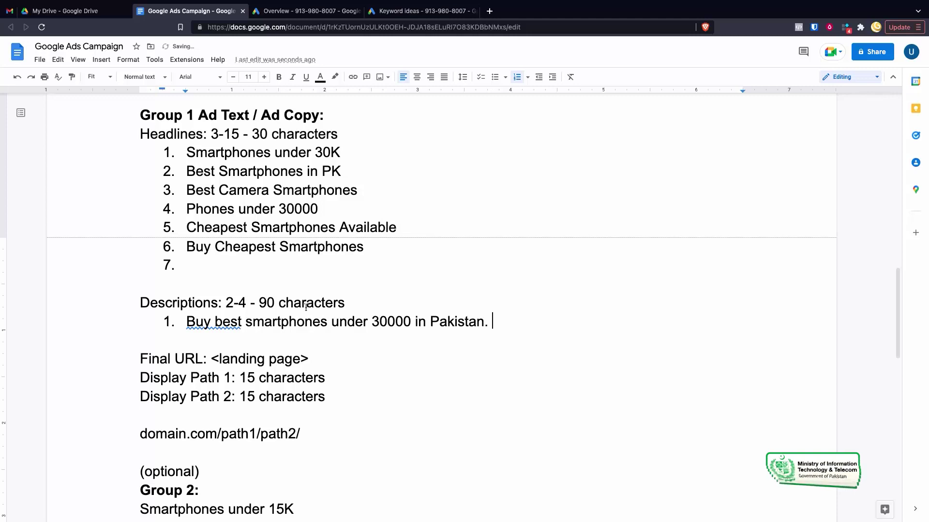
Insert "the" before "best" in the first description of Group 1
{"action": "left_click", "coordinate": [216, 328]}
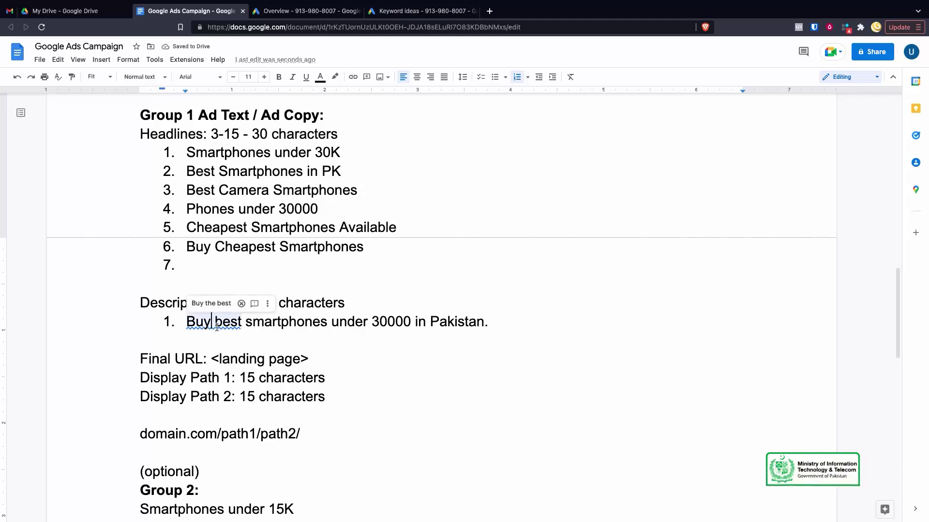
{"action": "type", "text": "the"}
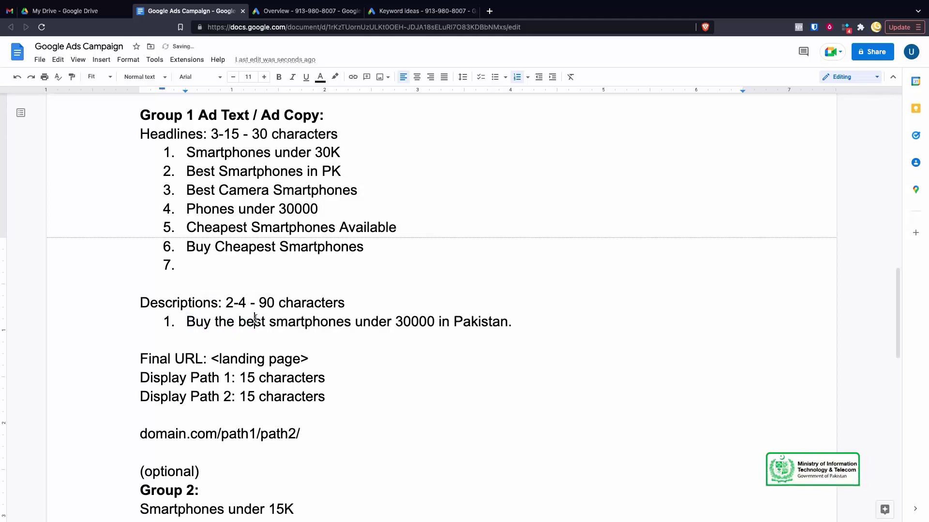
{"action": "key", "text": "Home"}
Append "UElectorincs is a one stop shop for all your smartphones and gadgets. Visit Today!" to the first description of Group 1
{"action": "key", "text": "End"}
{"action": "type", "text": "UE"}
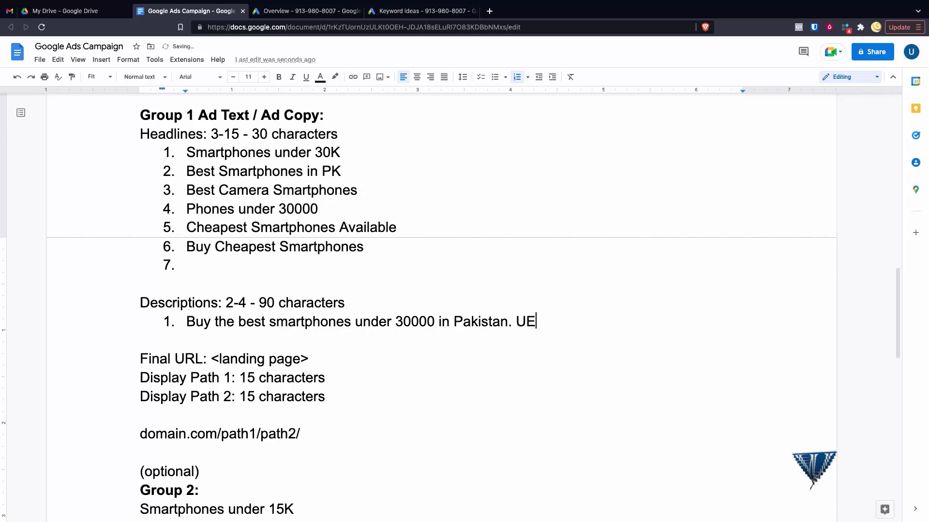
{"action": "type", "text": "lectorincs i"}
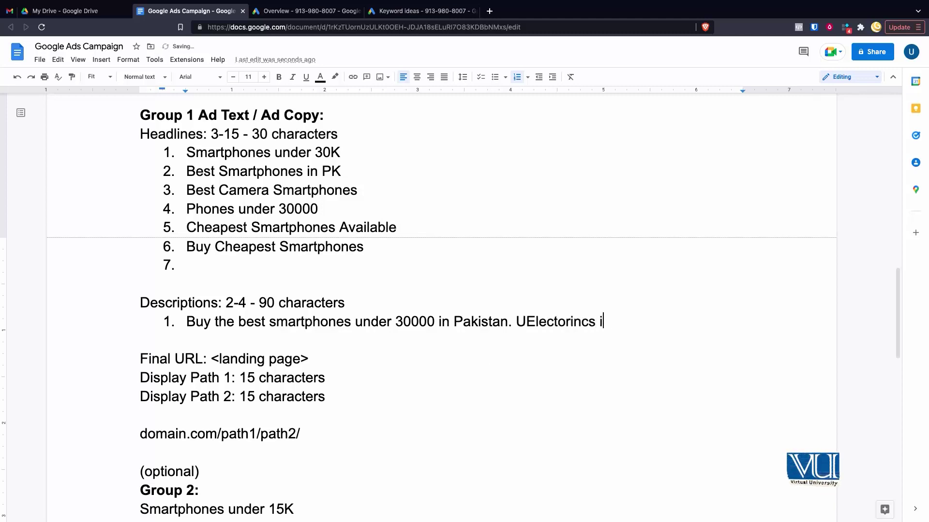
{"action": "type", "text": "s a one stop shop for all your"}
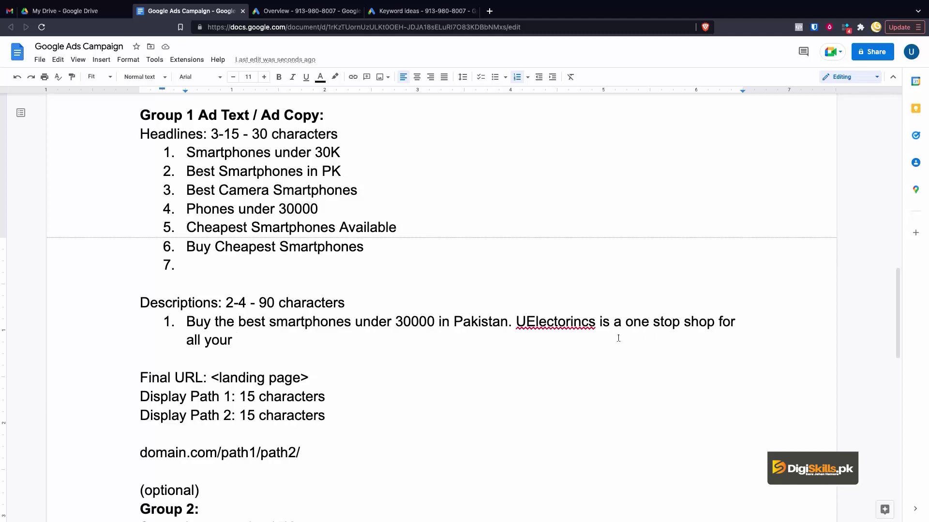
{"action": "type", "text": "smartphones and ga"}
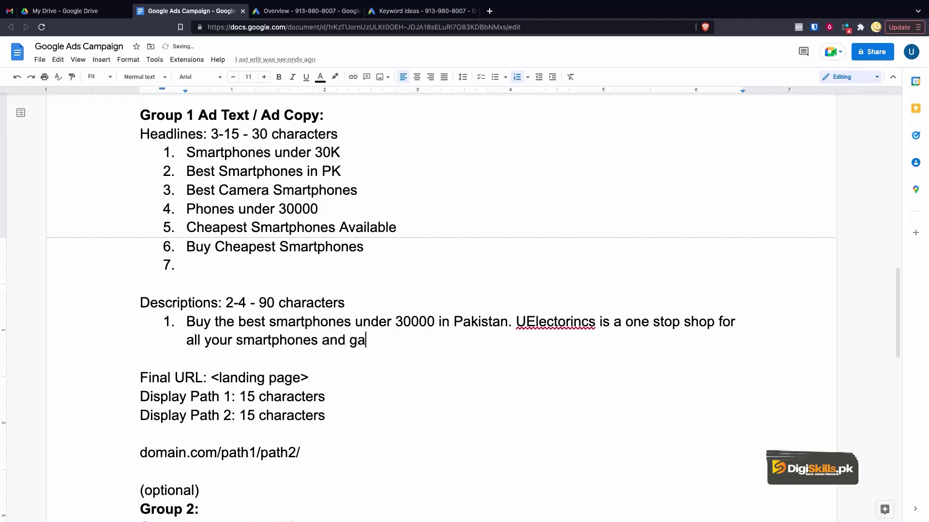
{"action": "type", "text": "dgets. Visit"}
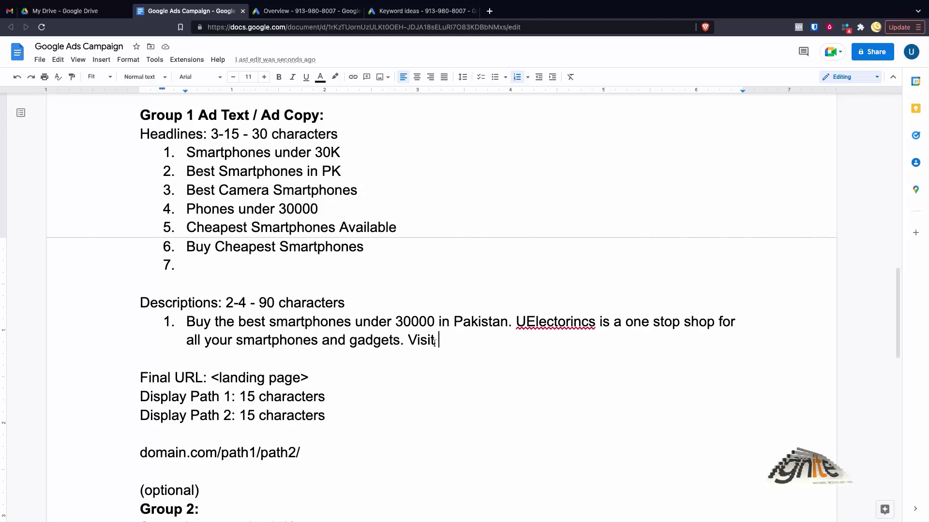
{"action": "type", "text": "Today!"}
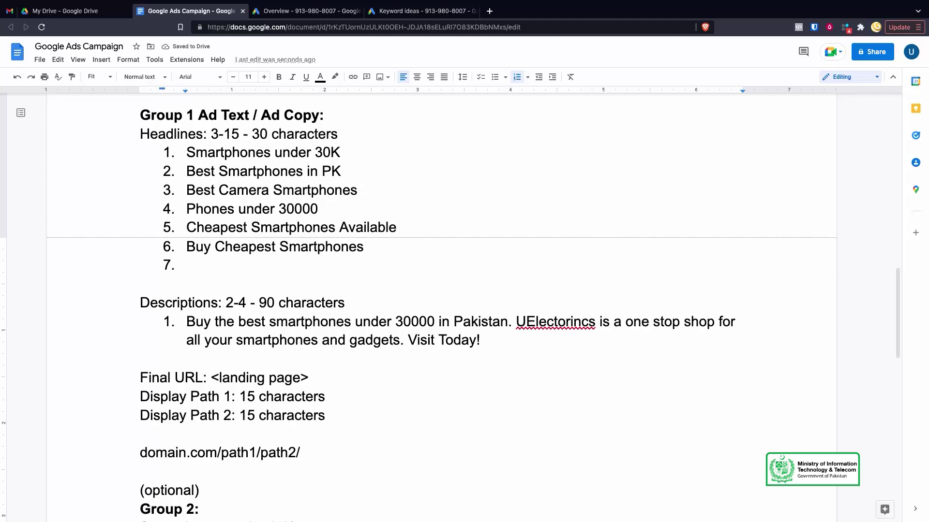
Duplicate the first Group 1 description as the second and shorten its opening sentence to "Best smartphones under 30000"
{"action": "key", "text": "shift+Up"}
{"action": "key", "text": "shift+Home"}
{"action": "key", "text": "ctrl+c"}
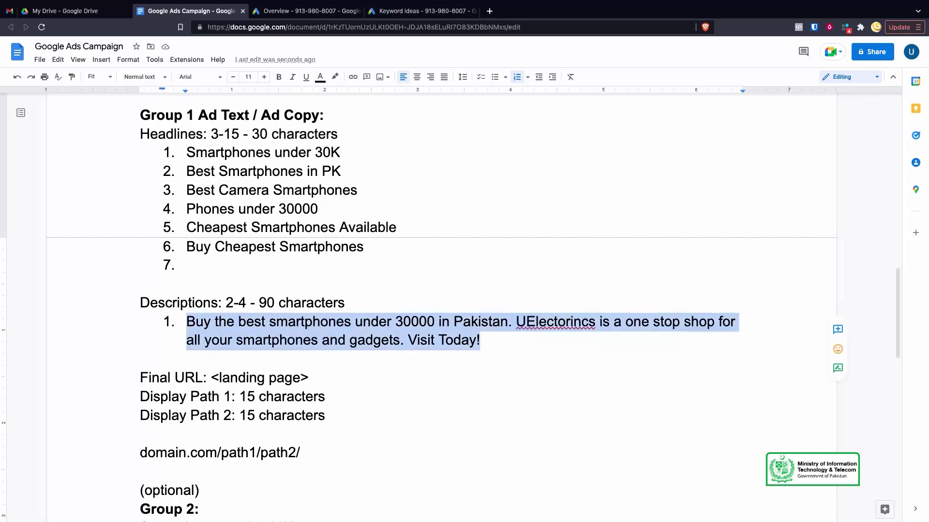
{"action": "key", "text": "Right"}
{"action": "key", "text": "Return"}
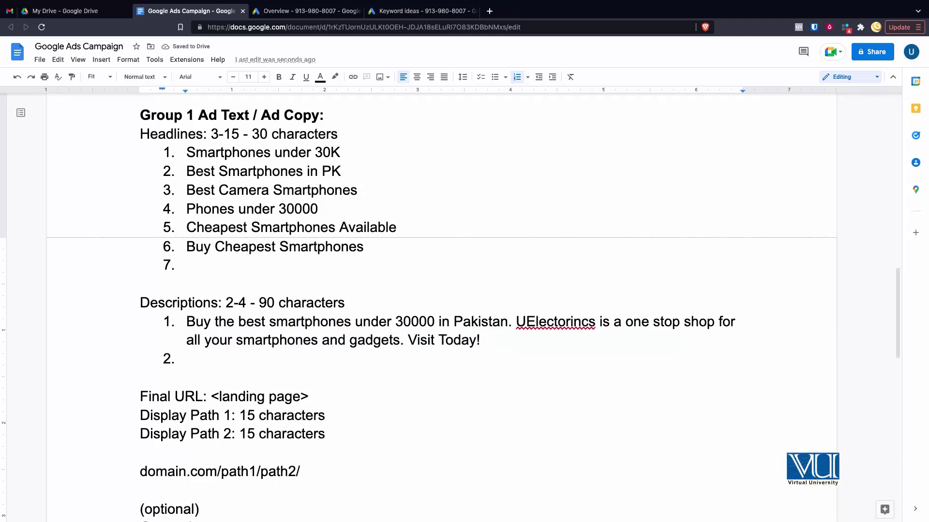
{"action": "key", "text": "ctrl+v"}
{"action": "key", "text": "Up"}
{"action": "key", "text": "ctrl+BackSpace"}
{"action": "key", "text": "ctrl+BackSpace"}
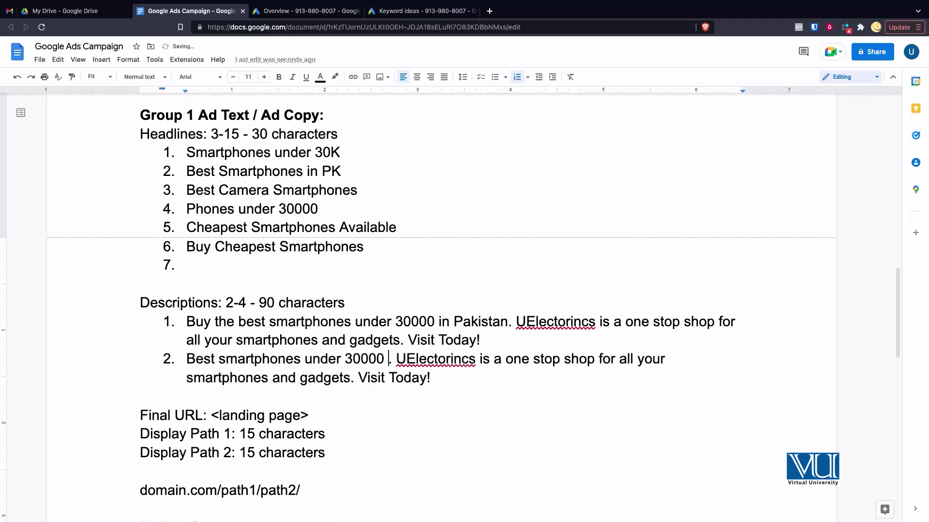
Replace the opening word of the second description with "Top" and then with "Quality"
{"action": "key", "text": "shift+Right"}
{"action": "key", "text": "shift+Right"}
{"action": "key", "text": "shift+Right"}
{"action": "key", "text": "shift+Right"}
{"action": "type", "text": "Top"}
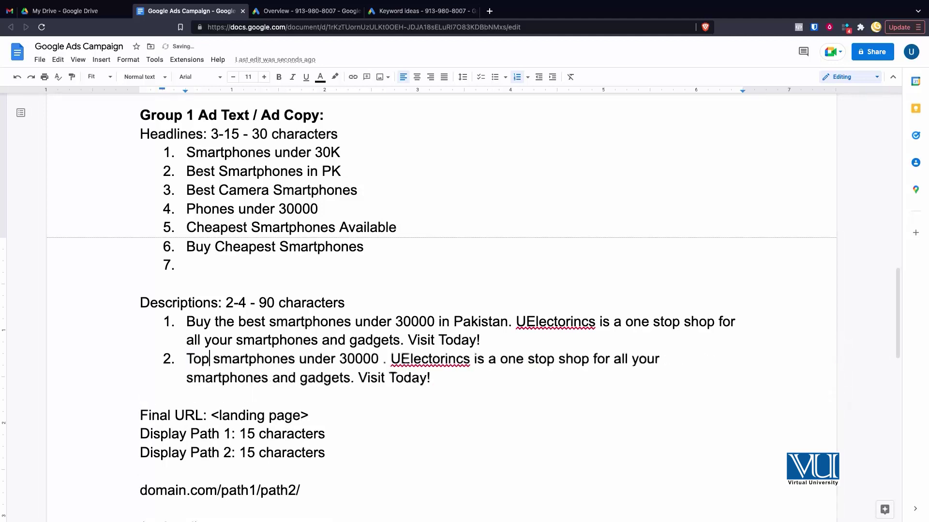
{"action": "key", "text": "shift+Left"}
{"action": "key", "text": "shift+Left"}
{"action": "key", "text": "shift+Left"}
{"action": "type", "text": "Quality"}
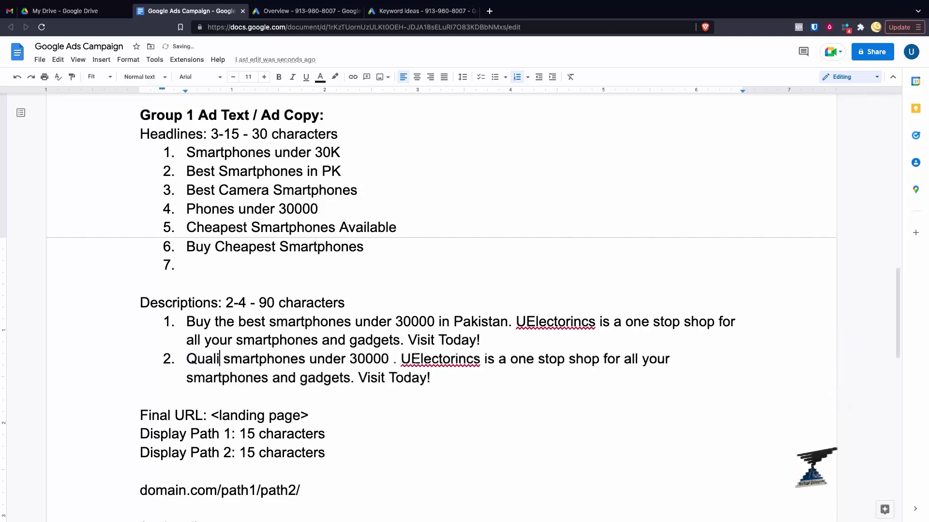
Insert "Low Prices, High Quality." after "30000." in the second description and change its opening word to "Top"
{"action": "key", "text": "alt+Right"}
{"action": "key", "text": "alt+Right"}
{"action": "key", "text": "alt+Right"}
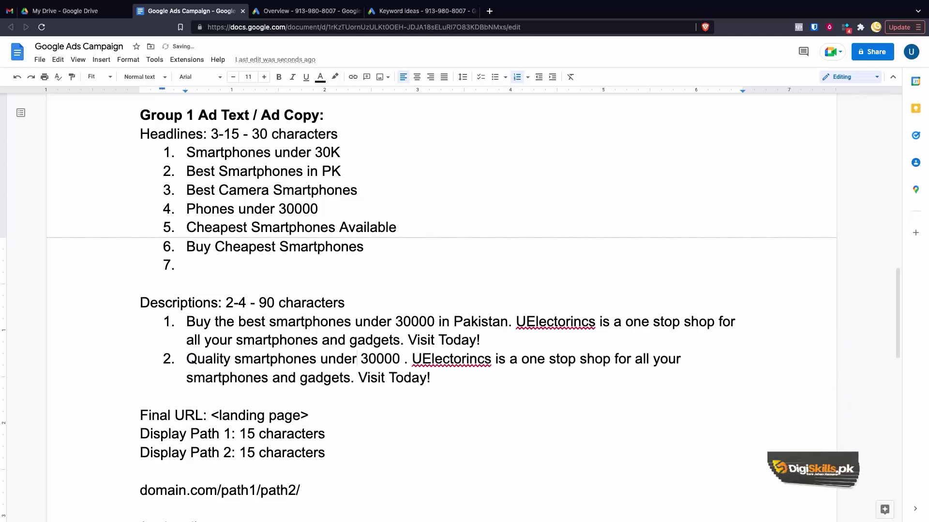
{"action": "type", "text": "Price"}
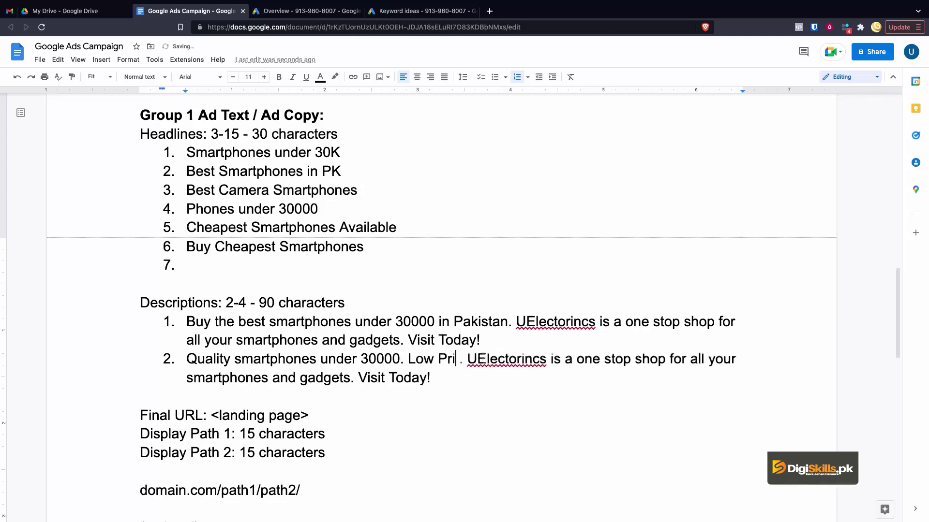
{"action": "type", "text": "s, High"}
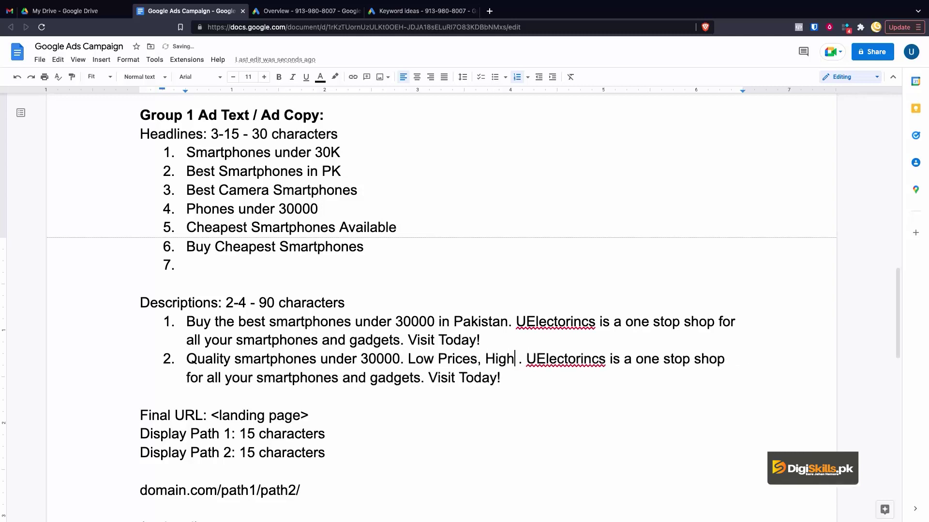
{"action": "type", "text": " Qua"}
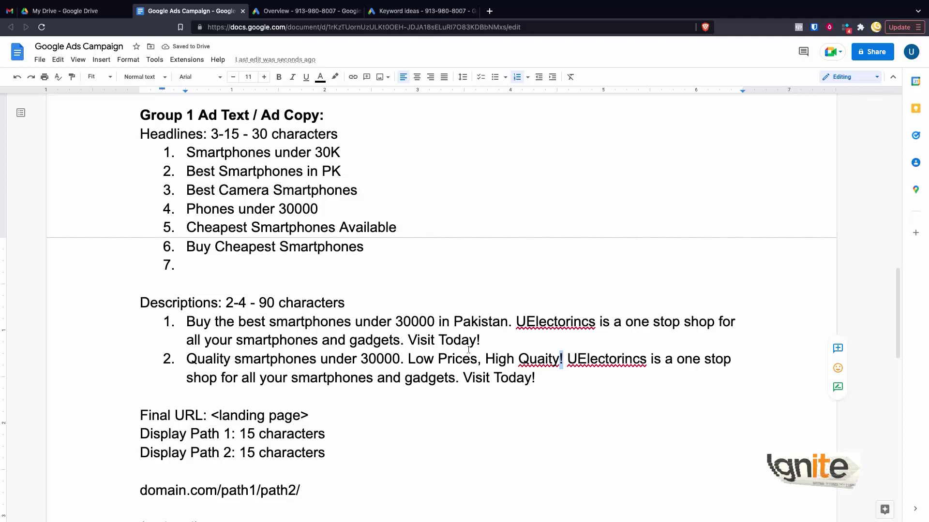
{"action": "type", "text": "l"}
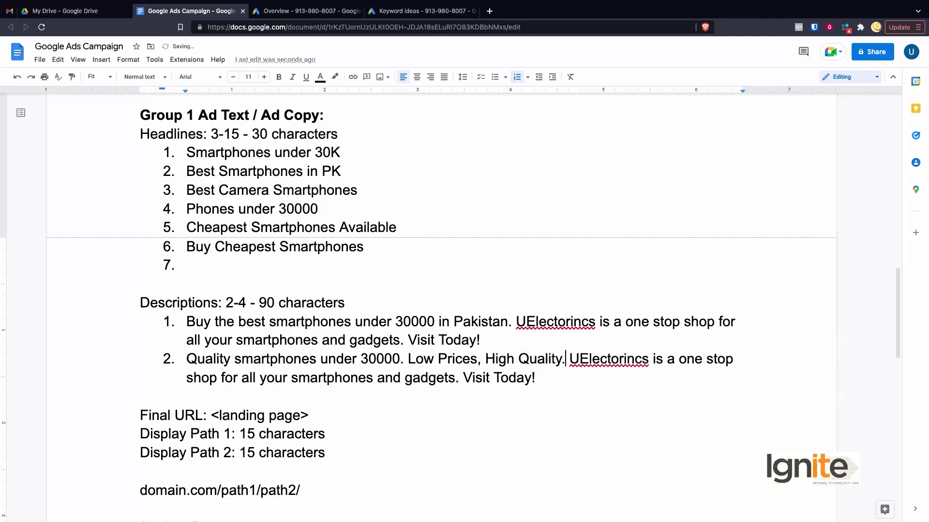
{"action": "type", "text": "Top"}
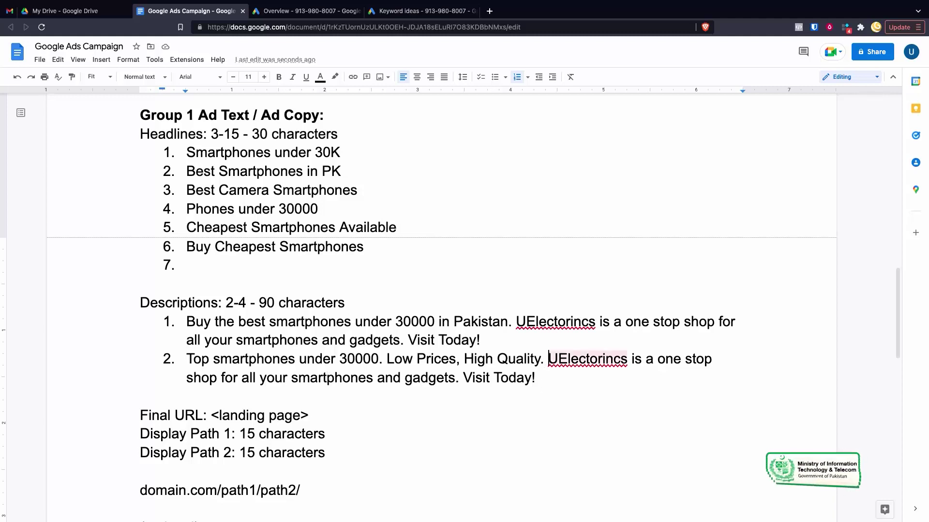
Reword the second description's ending to "Visit UElectorincs for all your smartphone needs." and add an empty third item to the descriptions list
{"action": "type", "text": "Visit"}
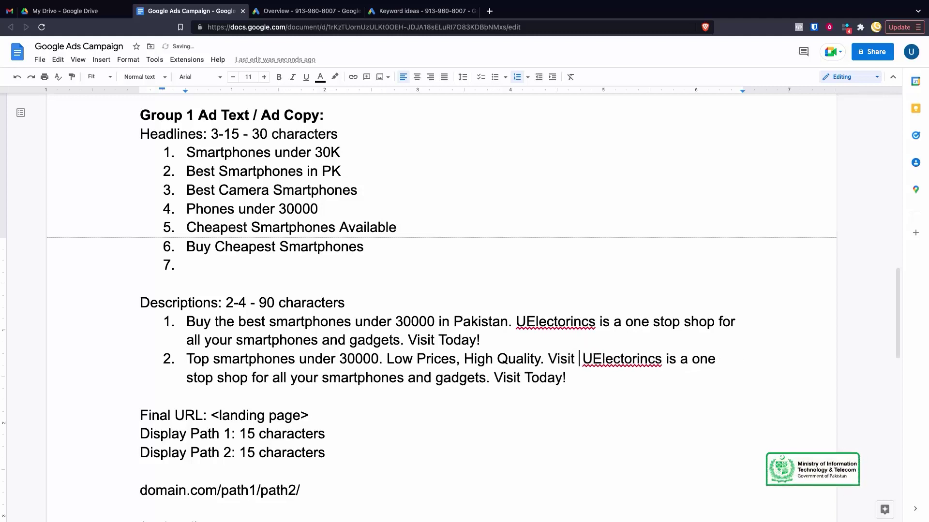
{"action": "key", "text": "BackSpace"}
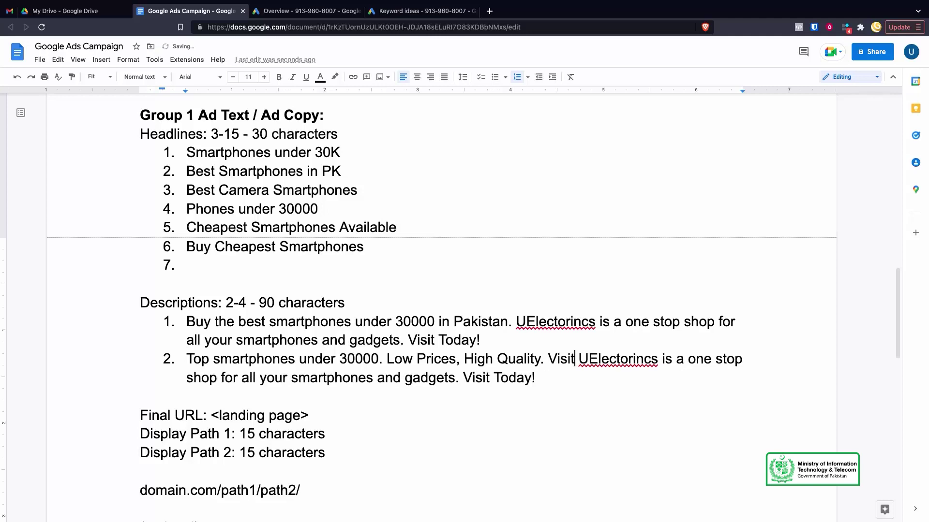
{"action": "key", "text": "alt+shift+Right"}
{"action": "key", "text": "alt+shift+Right"}
{"action": "key", "text": "alt+shift+Right"}
{"action": "key", "text": "alt+shift+Right"}
{"action": "key", "text": "BackSpace"}
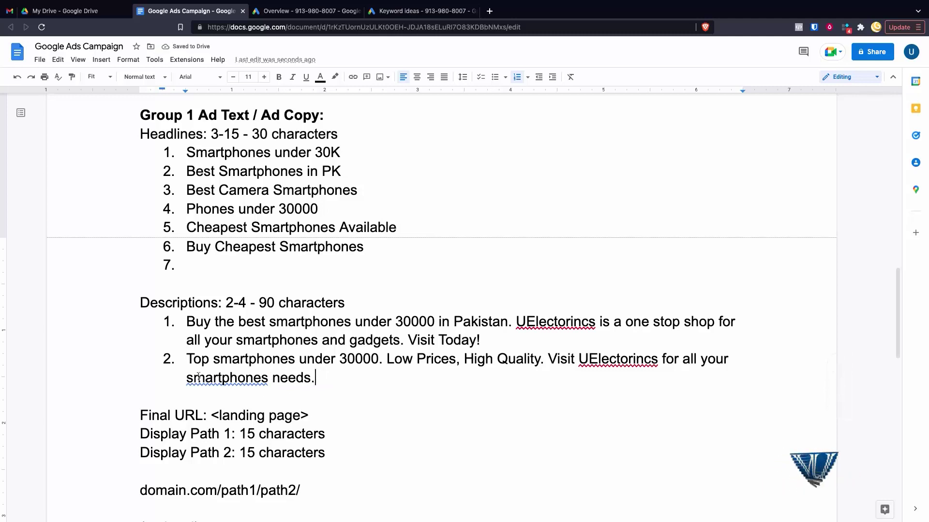
{"action": "left_click", "coordinate": [209, 362]}
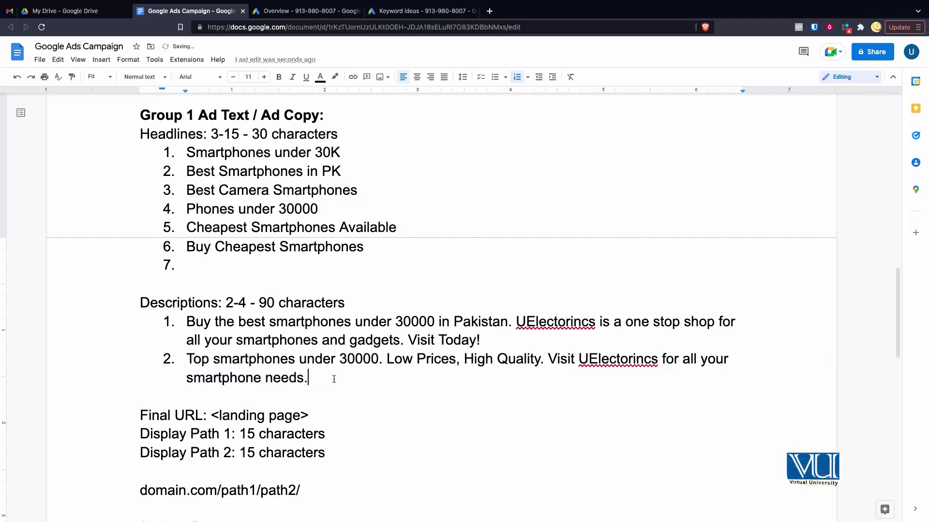
{"action": "left_click", "coordinate": [307, 389]}
{"action": "key", "text": "Return"}
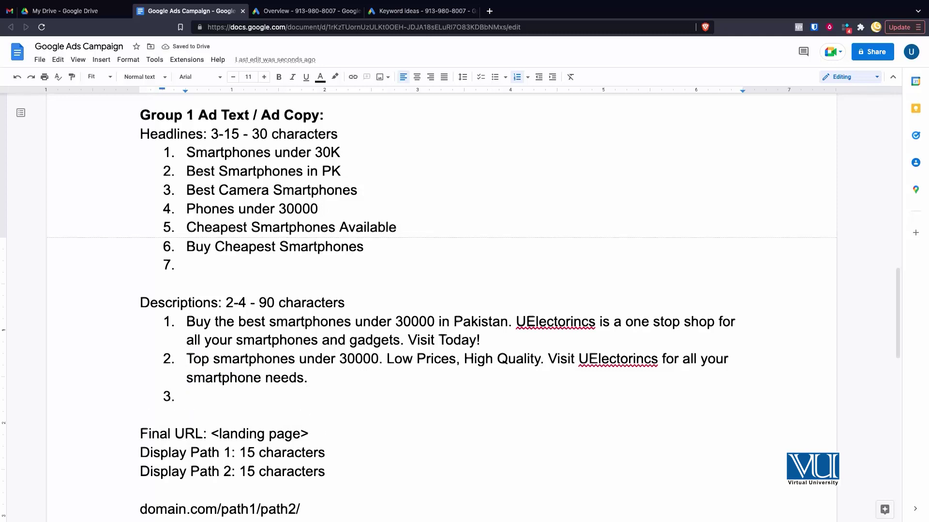
Compare the Group 1 keywords, headlines and descriptions with the 15K versions in Group 2
{"action": "scroll", "coordinate": [450, 305], "scroll_direction": "up", "scroll_amount": 1}
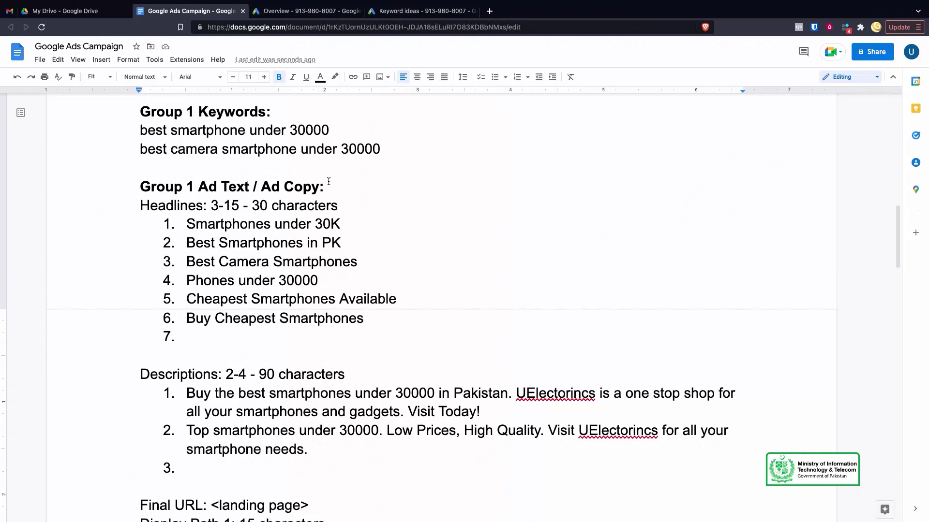
{"action": "scroll", "coordinate": [188, 164], "scroll_direction": "up", "scroll_amount": 2}
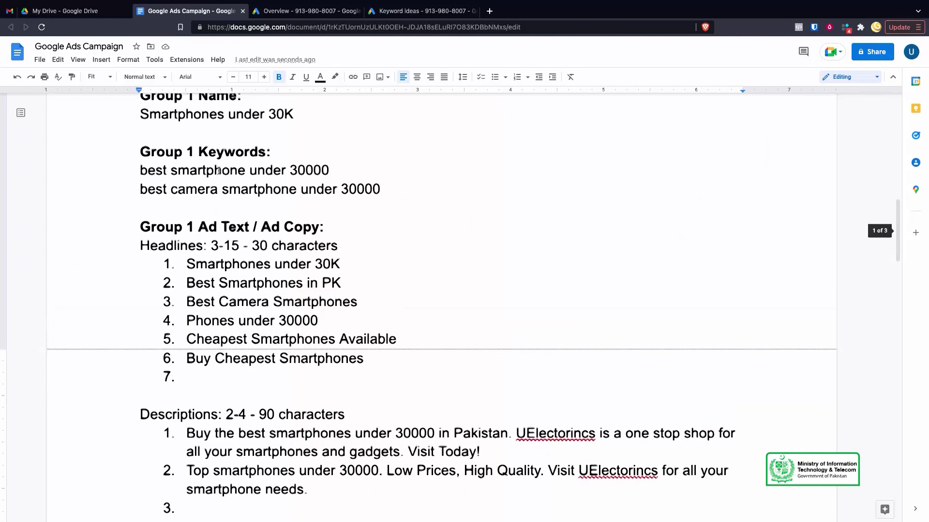
{"action": "scroll", "coordinate": [228, 216], "scroll_direction": "down", "scroll_amount": 3}
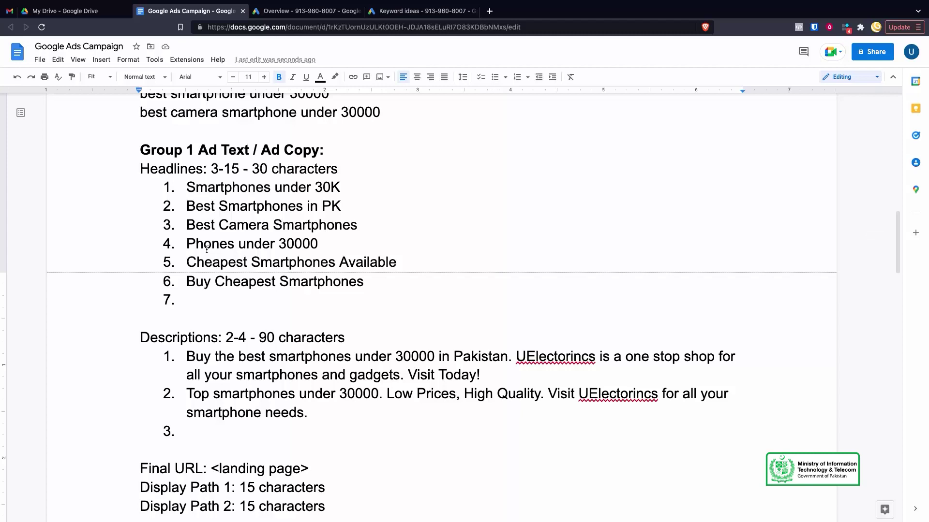
{"action": "scroll", "coordinate": [229, 395], "scroll_direction": "down", "scroll_amount": 15}
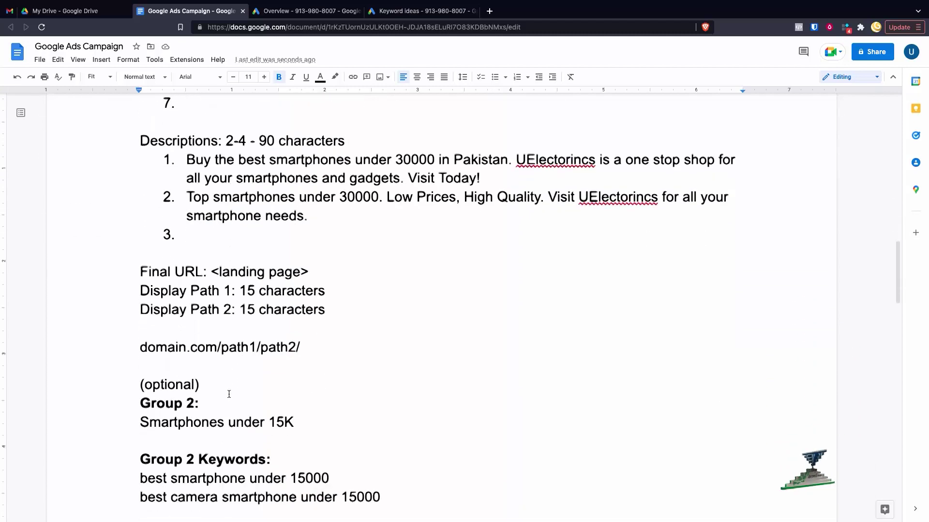
{"action": "scroll", "coordinate": [229, 394], "scroll_direction": "down", "scroll_amount": 3}
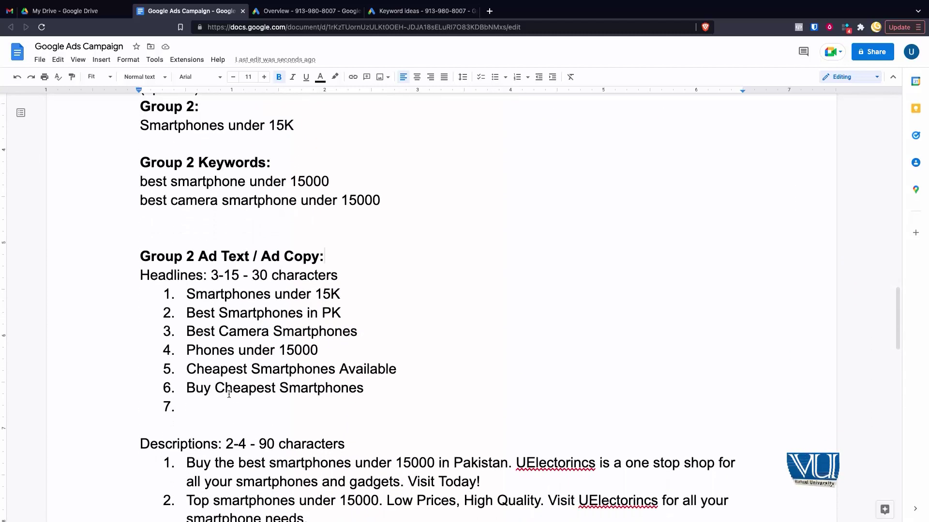
{"action": "scroll", "coordinate": [195, 259], "scroll_direction": "down", "scroll_amount": 4}
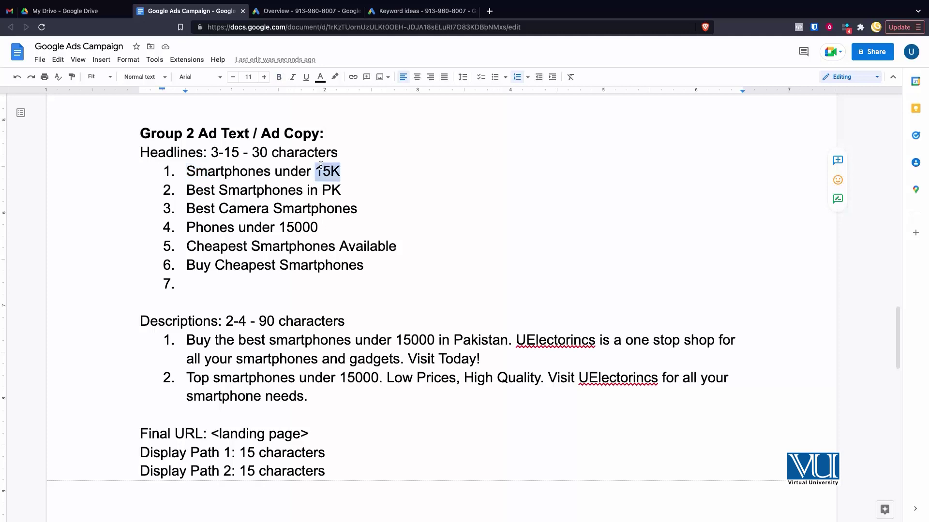
{"action": "double_click", "coordinate": [414, 345]}
{"action": "scroll", "coordinate": [350, 177], "scroll_direction": "up", "scroll_amount": 3}
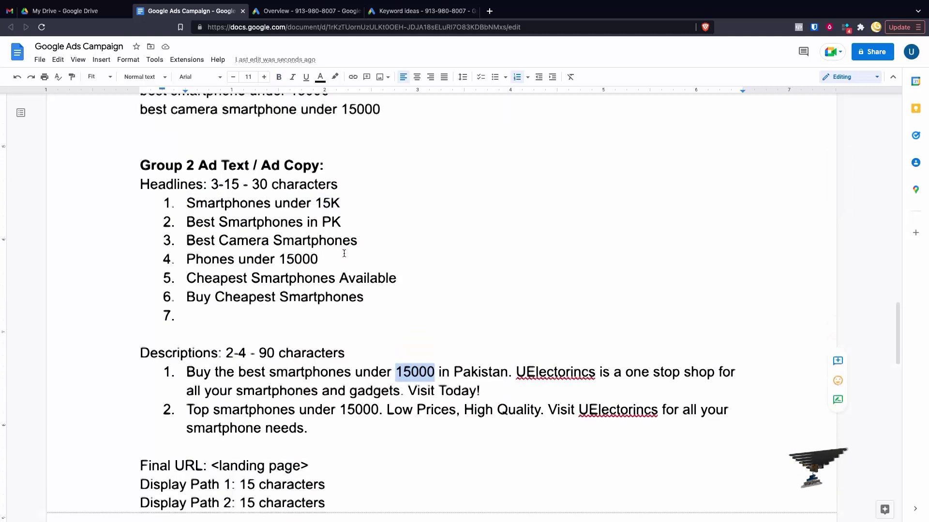
{"action": "left_click", "coordinate": [376, 143]}
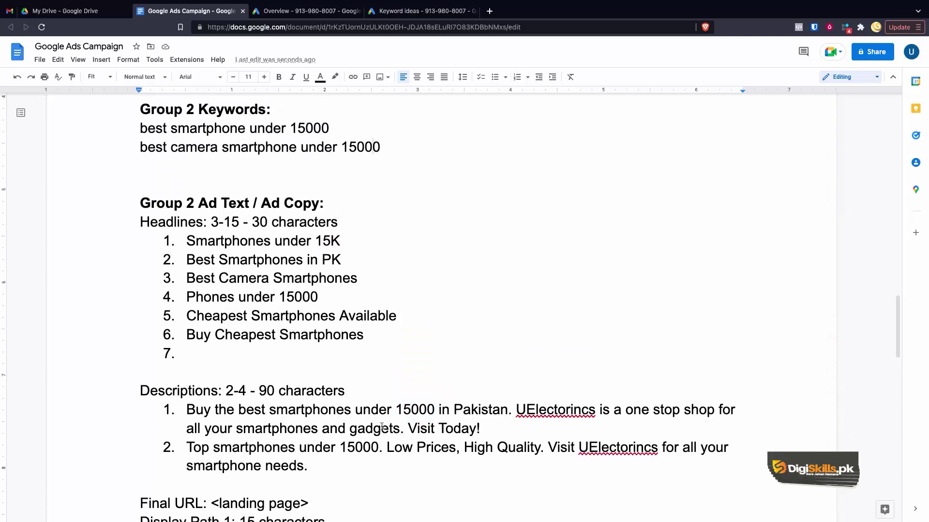
{"action": "scroll", "coordinate": [385, 301], "scroll_direction": "up", "scroll_amount": 15}
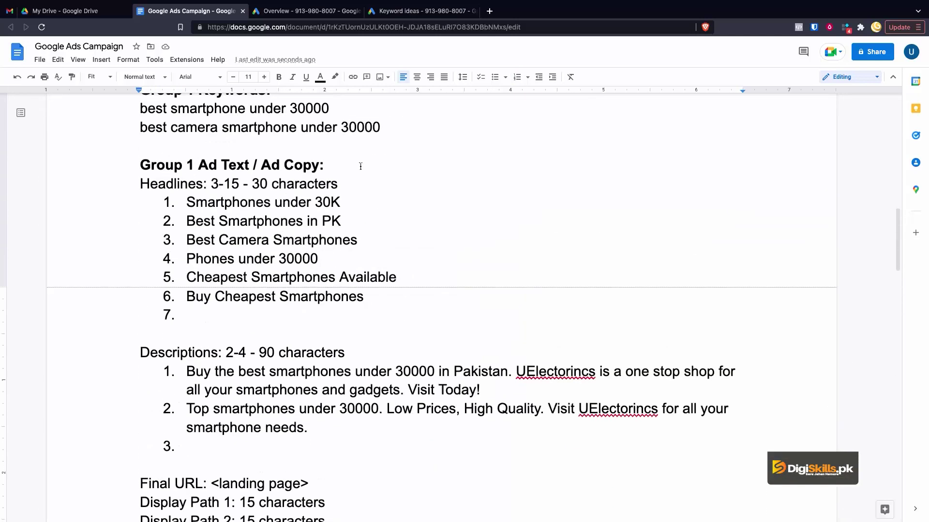
{"action": "scroll", "coordinate": [302, 272], "scroll_direction": "down", "scroll_amount": 12}
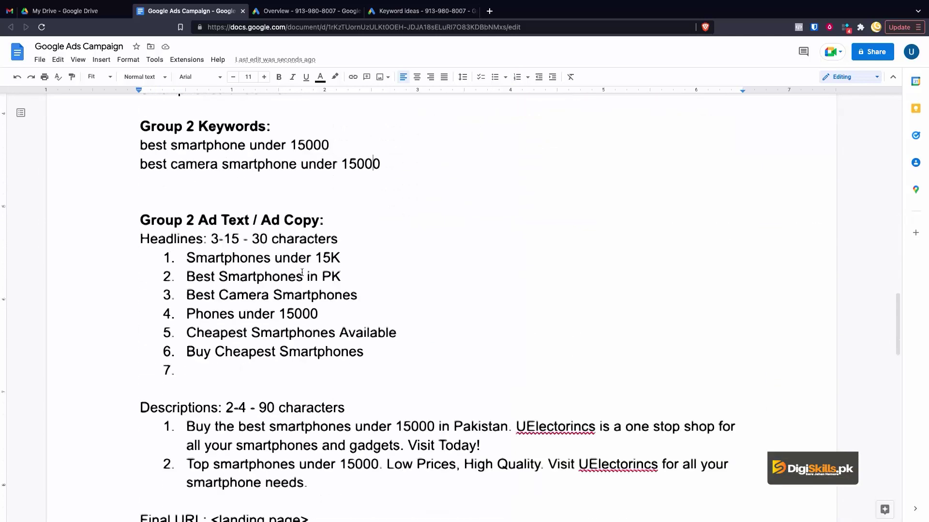
{"action": "scroll", "coordinate": [301, 273], "scroll_direction": "up", "scroll_amount": 1}
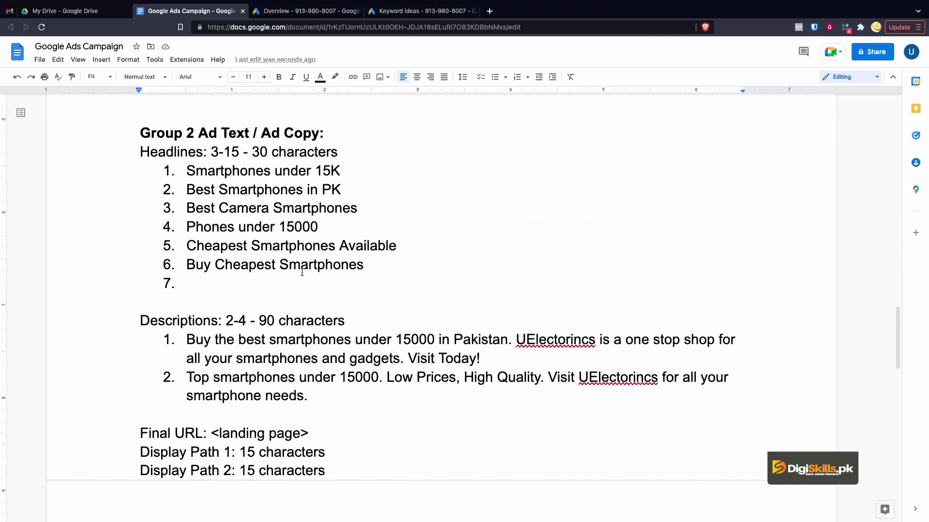